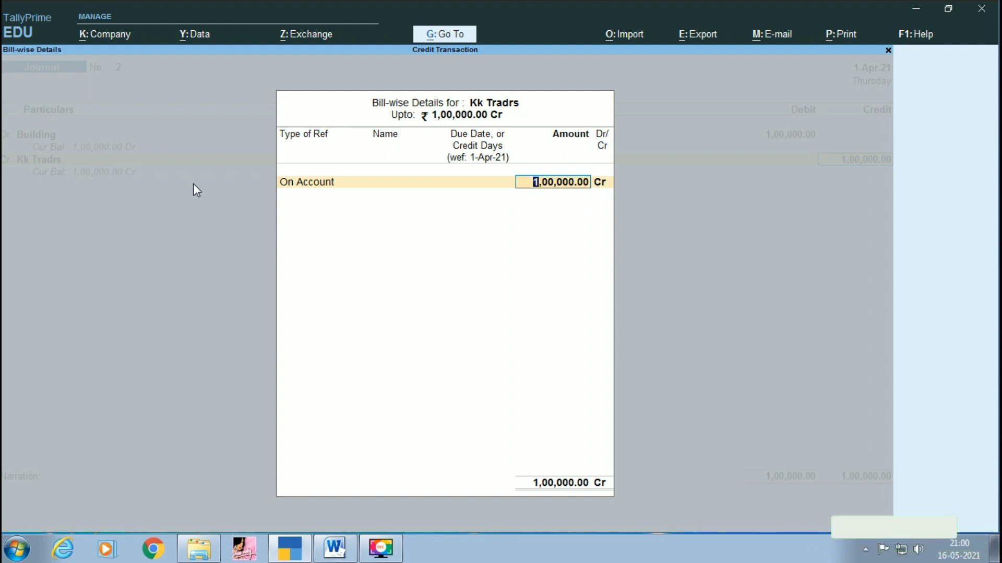
# Step: Accept the 1,00,000 On Account credit for Kk Tradrs and save the building purchase journal voucher without a narration
pyautogui.press('Return')
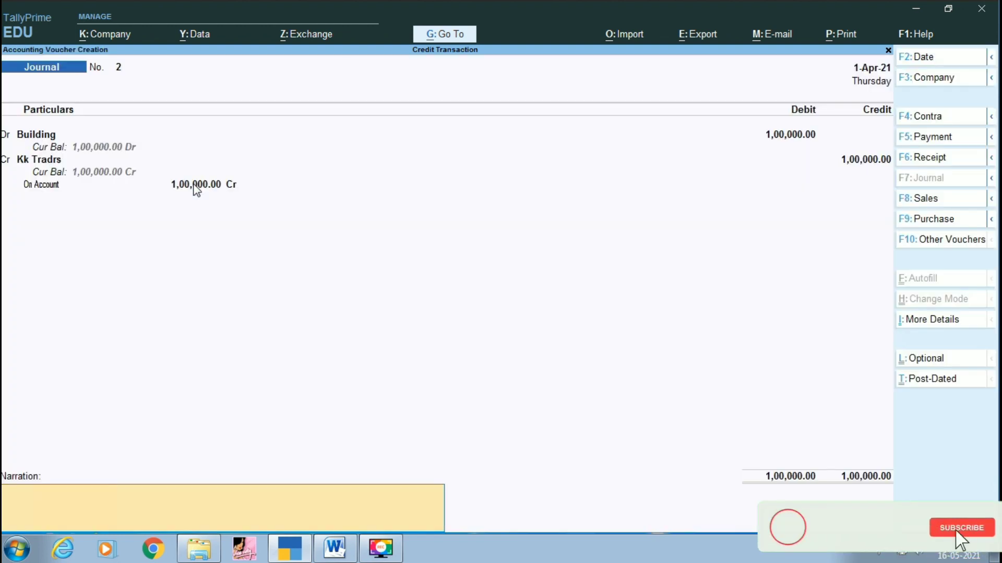
pyautogui.press('Return')
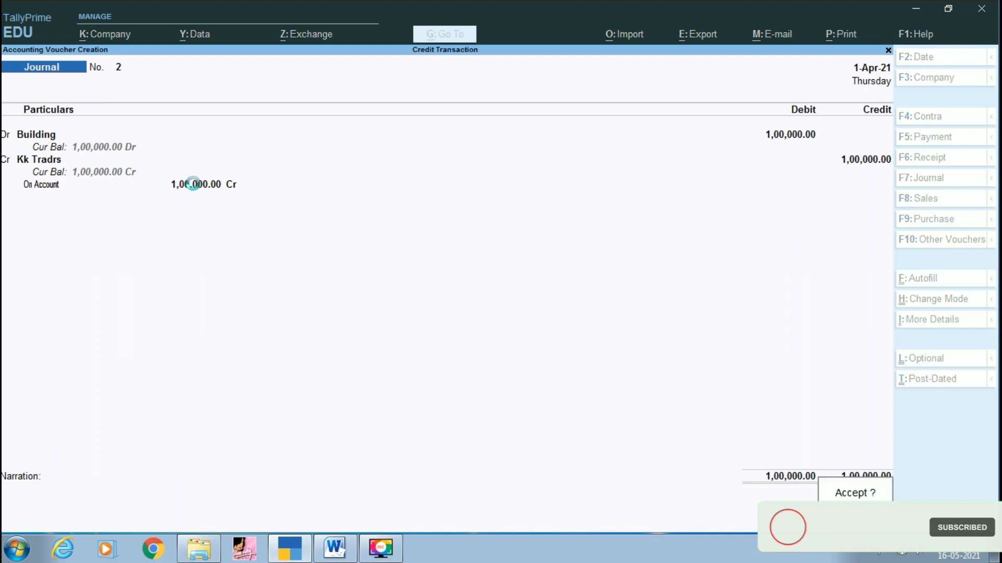
pyautogui.press('Return')
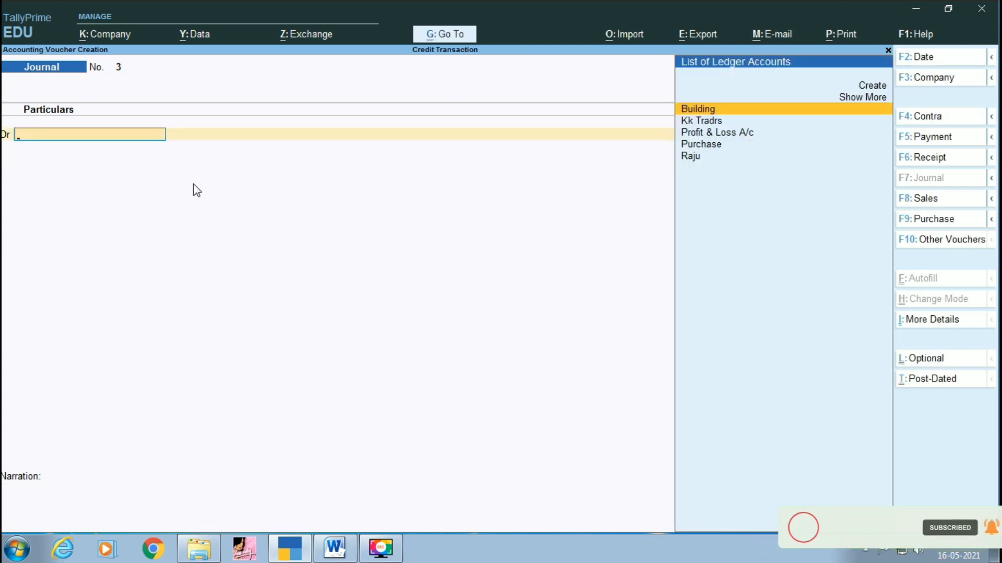
# Step: Start a payment voucher, check the F5 Payment example in the Word notes, and debit Kk Tradrs with 75,000 in TallyPrime
pyautogui.press('F5')
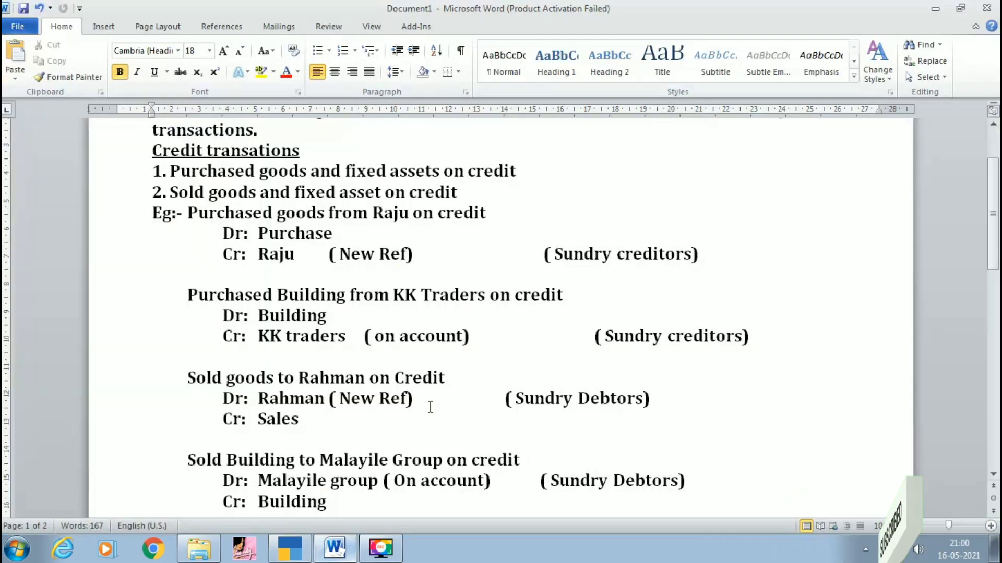
pyautogui.scroll(-8, 431, 402)
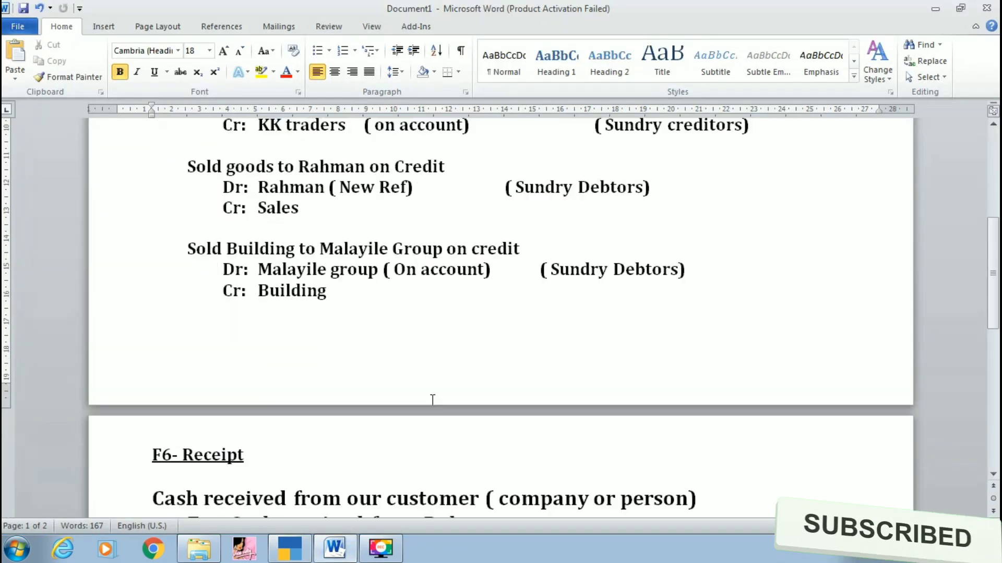
pyautogui.scroll(-3, 432, 400)
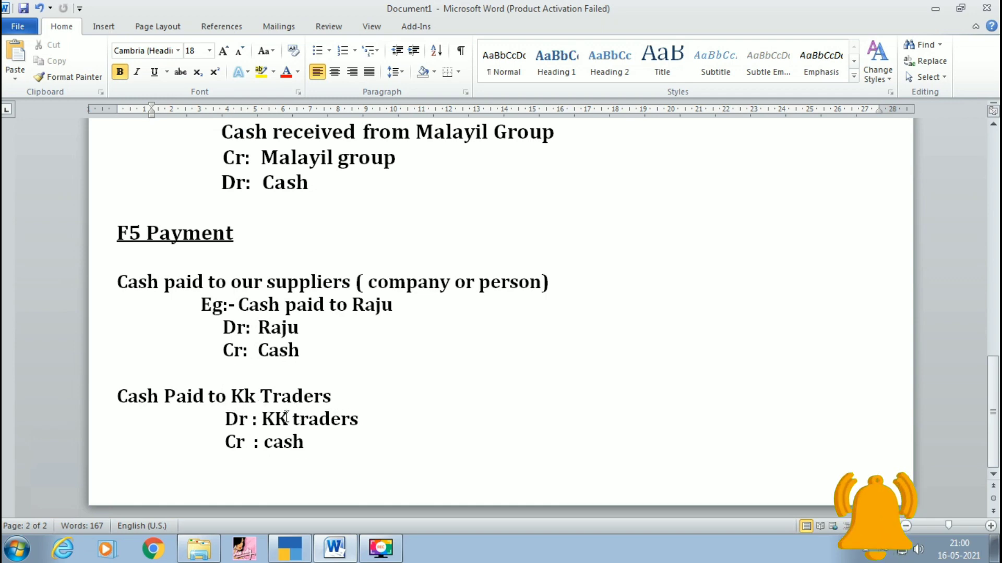
pyautogui.click(326, 552)
pyautogui.press('Down')
pyautogui.press('Return')
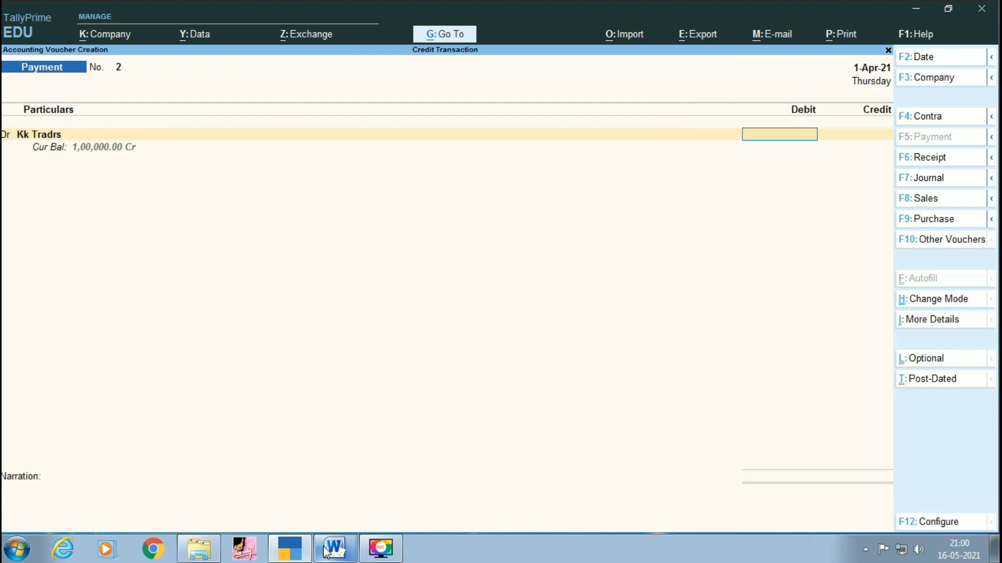
pyautogui.write('75,00')
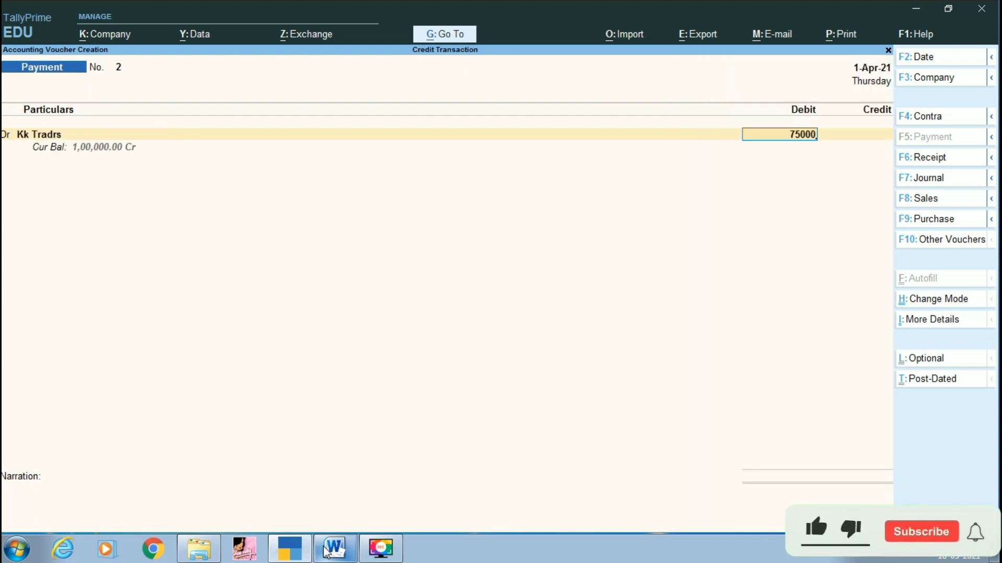
pyautogui.write('00')
pyautogui.press('Return')
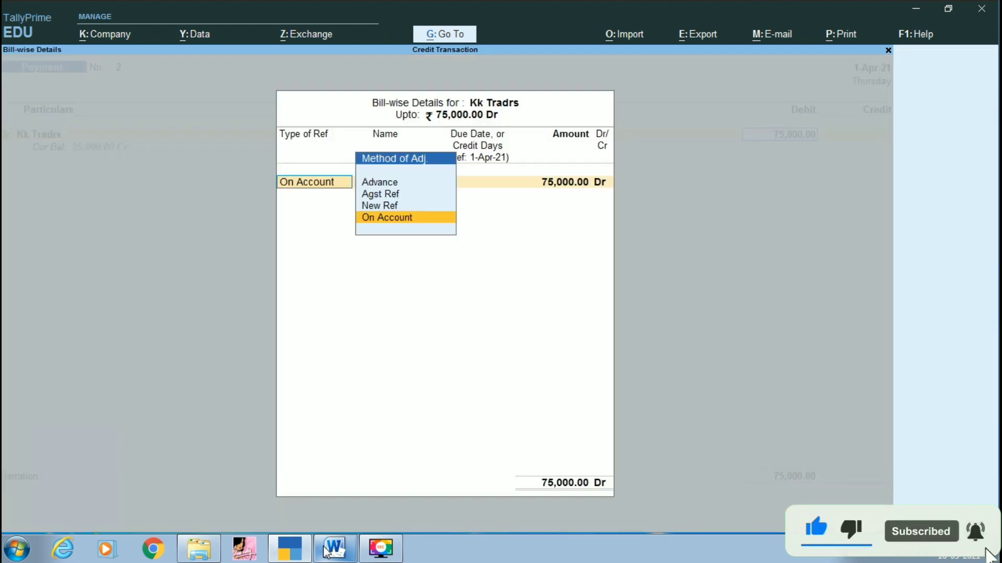
# Step: Try to allocate the Kk Tradrs payment using the Agst Ref adjustment method
pyautogui.press('Up')
pyautogui.press('Up')
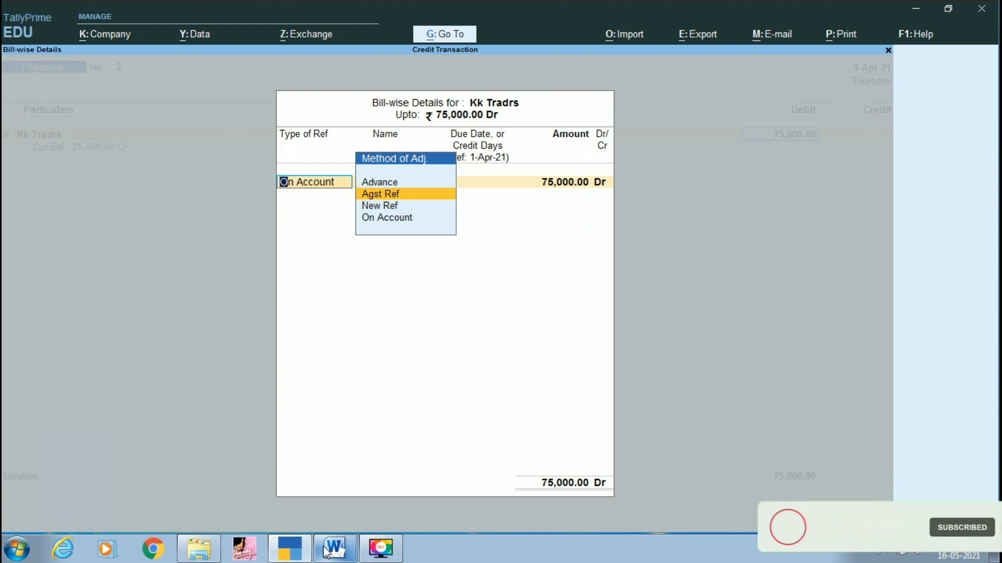
pyautogui.press('Down')
pyautogui.press('Down')
pyautogui.press('Up')
pyautogui.press('Up')
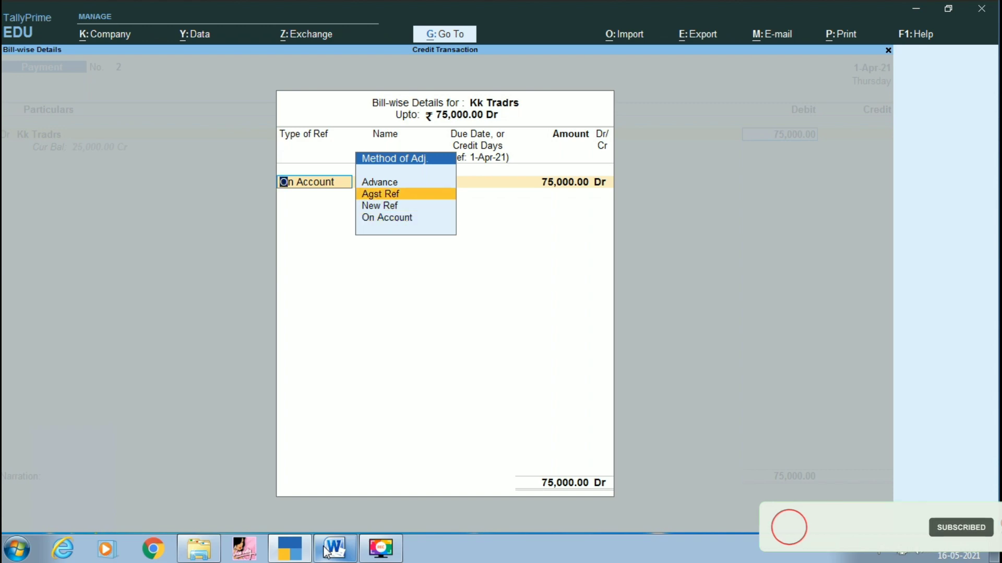
pyautogui.press('Return')
pyautogui.press('BackSpace')
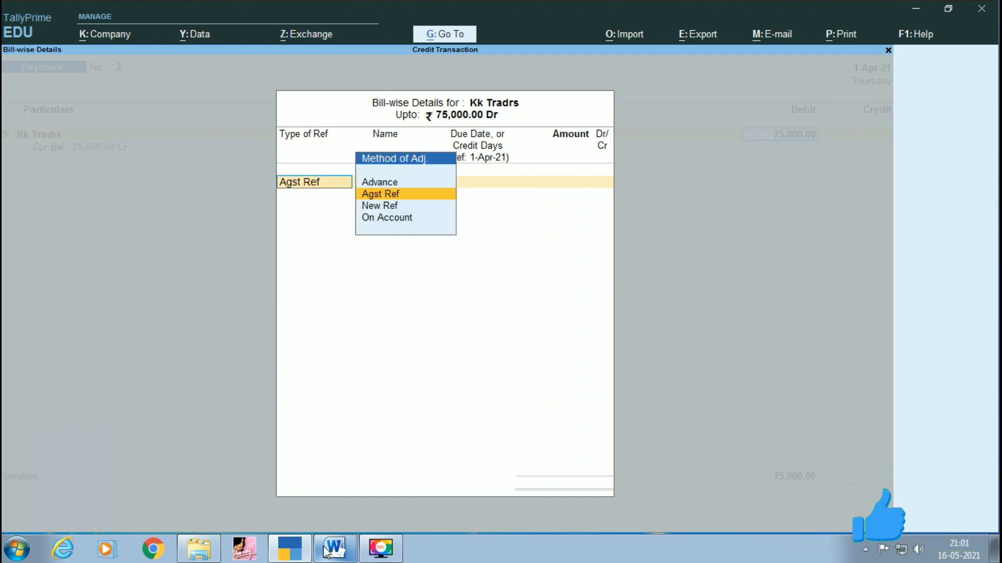
# Step: Allocate the full 75,000 debit for Kk Tradrs as On Account in the bill-wise details
pyautogui.press('Down')
pyautogui.press('Down')
pyautogui.press('Return')
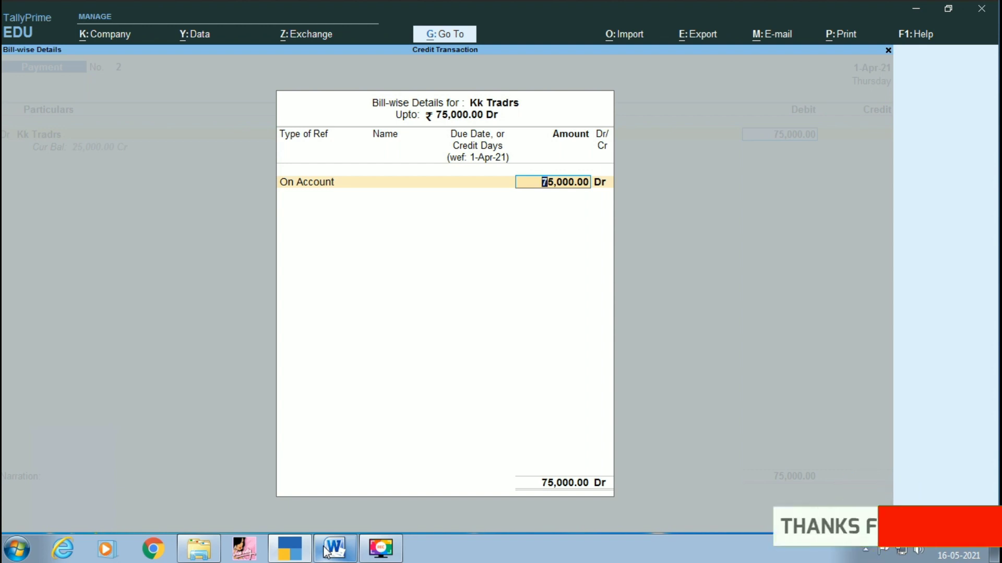
pyautogui.press('Return')
pyautogui.press('Return')
# Step: Credit Cash with 75,000 and save the payment voucher without a narration
pyautogui.press('Down')
pyautogui.press('Return')
pyautogui.press('Return')
pyautogui.press('Return')
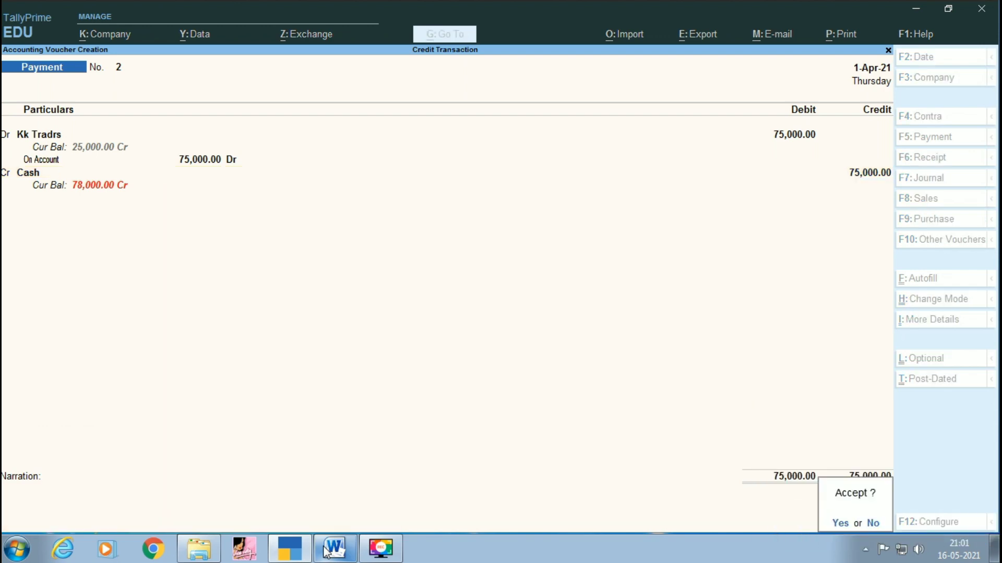
pyautogui.press('Return')
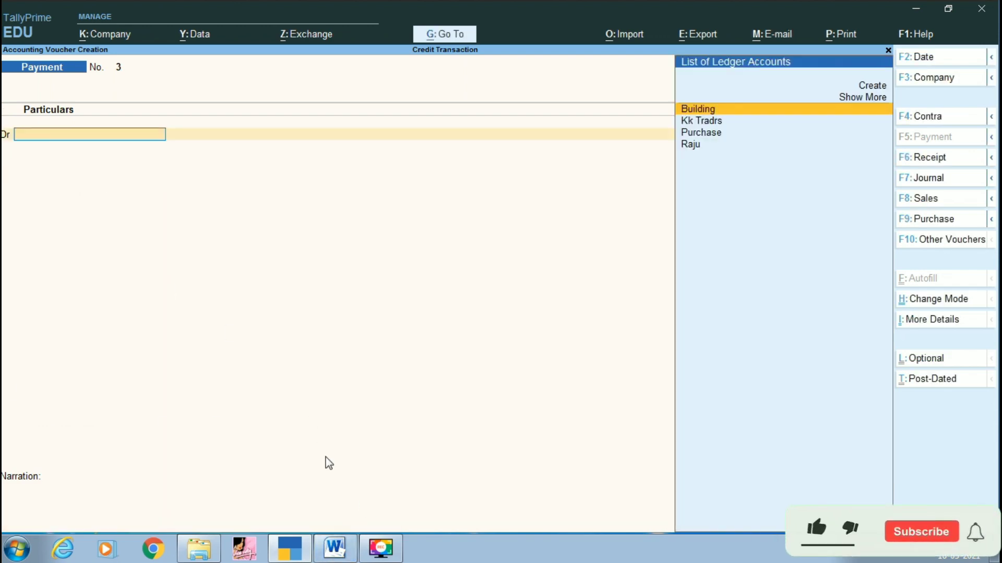
# Step: Review the credit sale of goods example in the Word notes, then return to TallyPrime and start a journal voucher
pyautogui.click(334, 548)
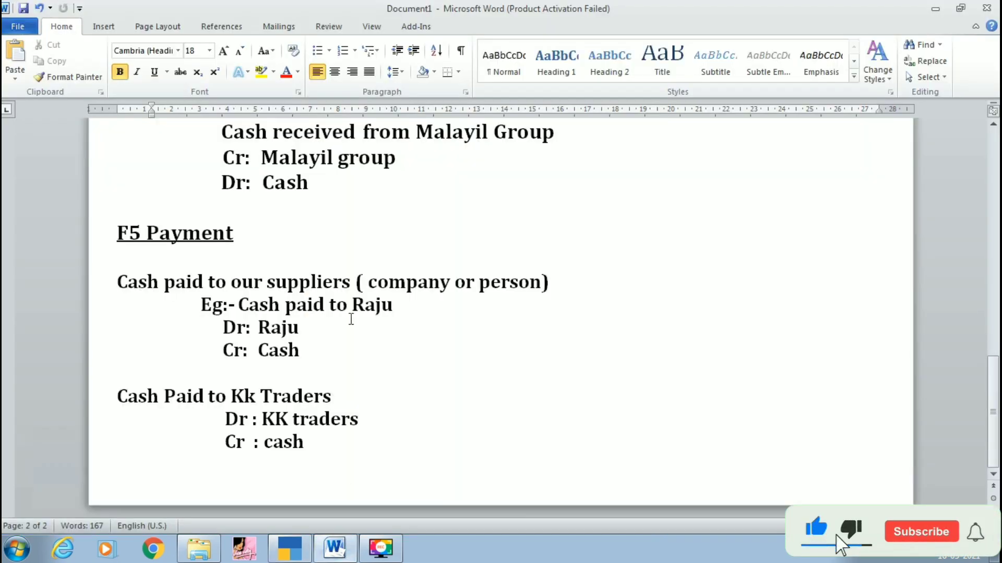
pyautogui.scroll(10, 351, 320)
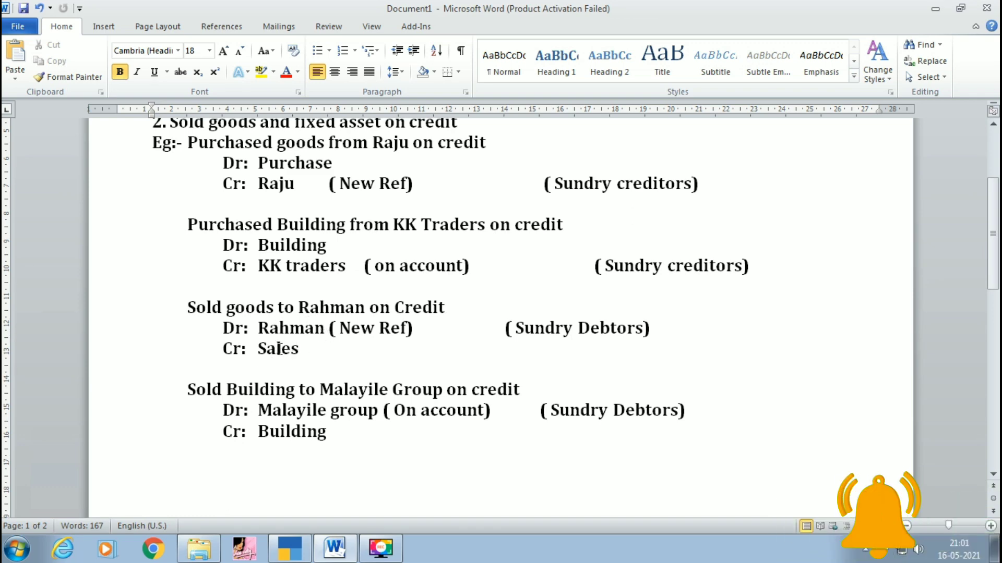
pyautogui.click(336, 549)
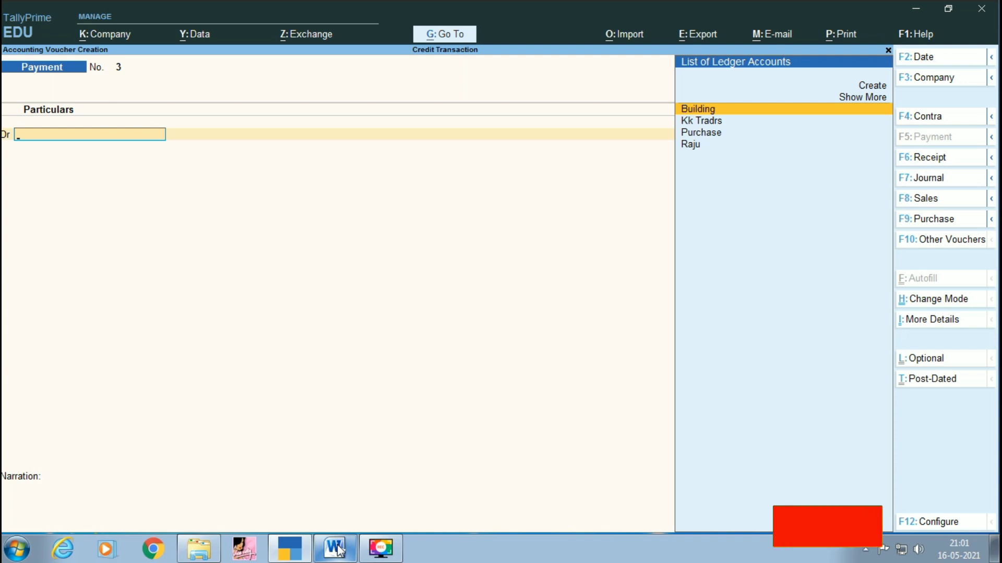
pyautogui.press('F7')
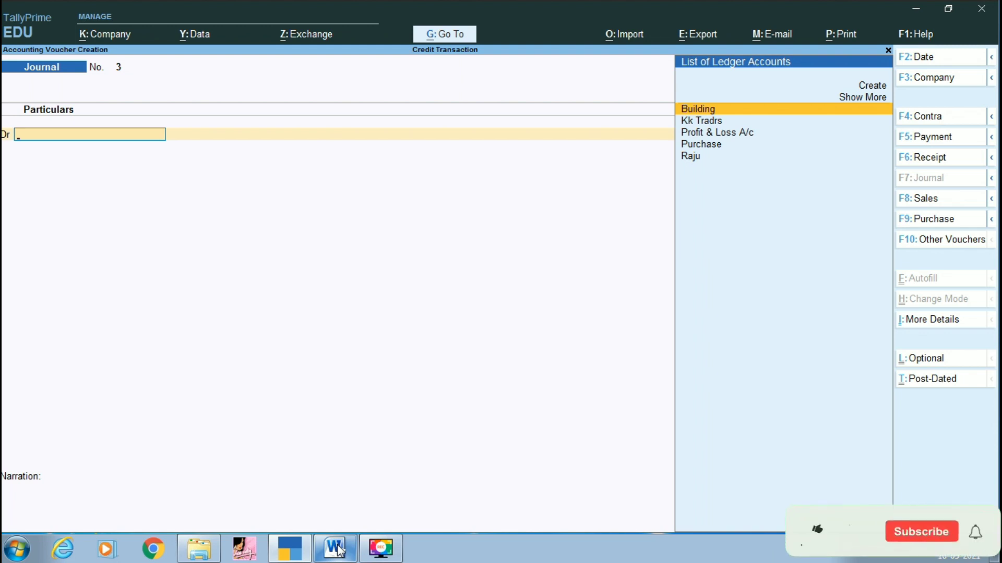
# Step: Begin a new ledger for the debit line, entering the credit customer's name and grouping it under Sundry Debtors
pyautogui.press('Up')
pyautogui.press('Up')
pyautogui.press('Return')
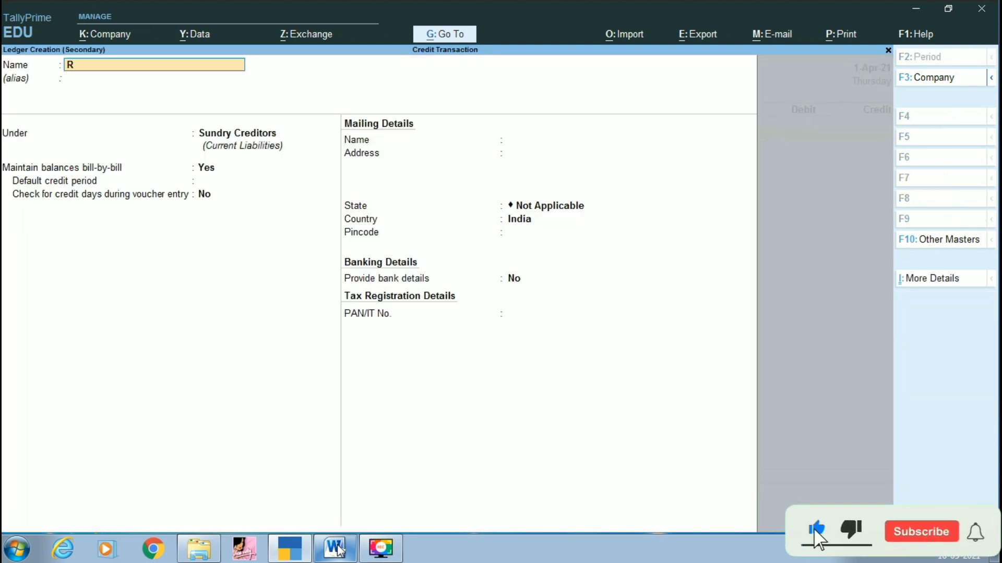
pyautogui.write('Rahman')
pyautogui.press('Return')
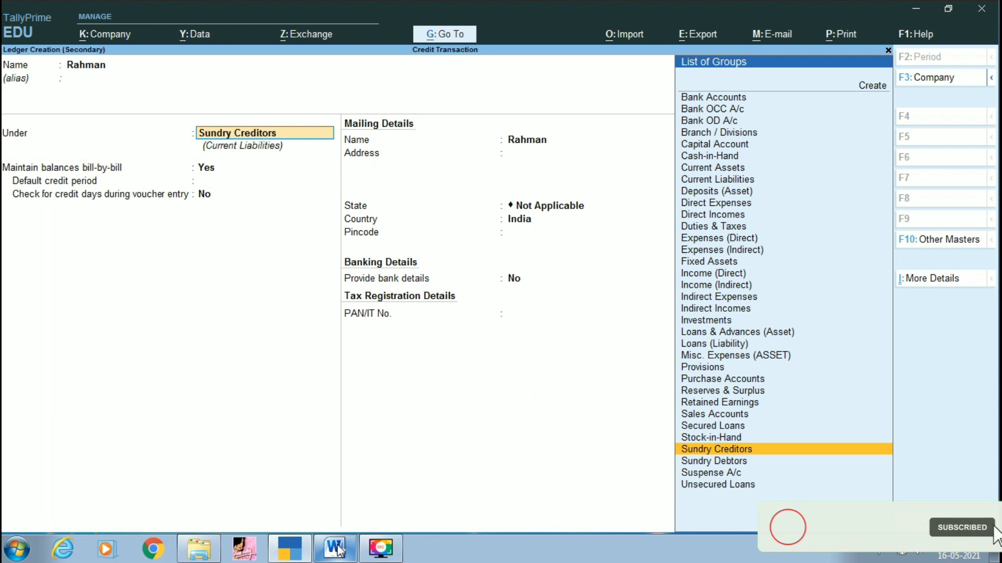
pyautogui.press('Down')
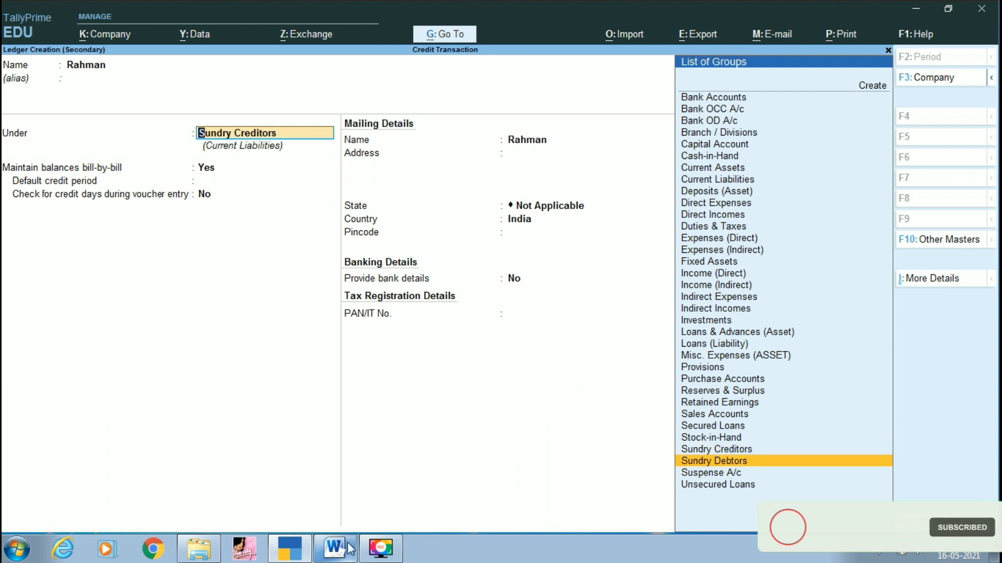
pyautogui.press('Return')
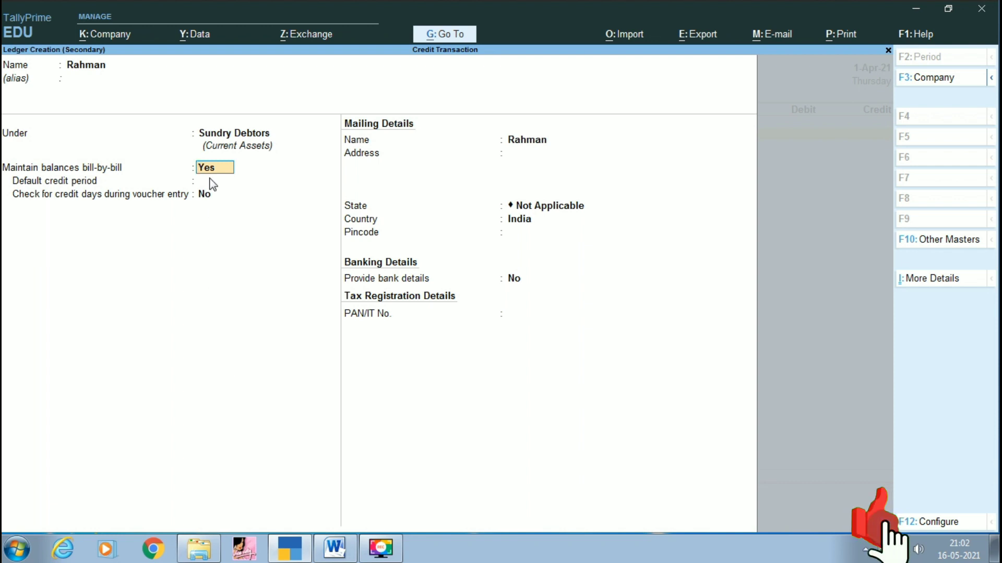
# Step: Keep bill-by-bill balances at Yes and the remaining ledger details at their defaults, and save the customer's ledger
pyautogui.press('Return')
pyautogui.press('Return')
pyautogui.press('Return')
pyautogui.press('Return')
pyautogui.press('Return')
pyautogui.press('Return')
pyautogui.press('Return')
pyautogui.press('Return')
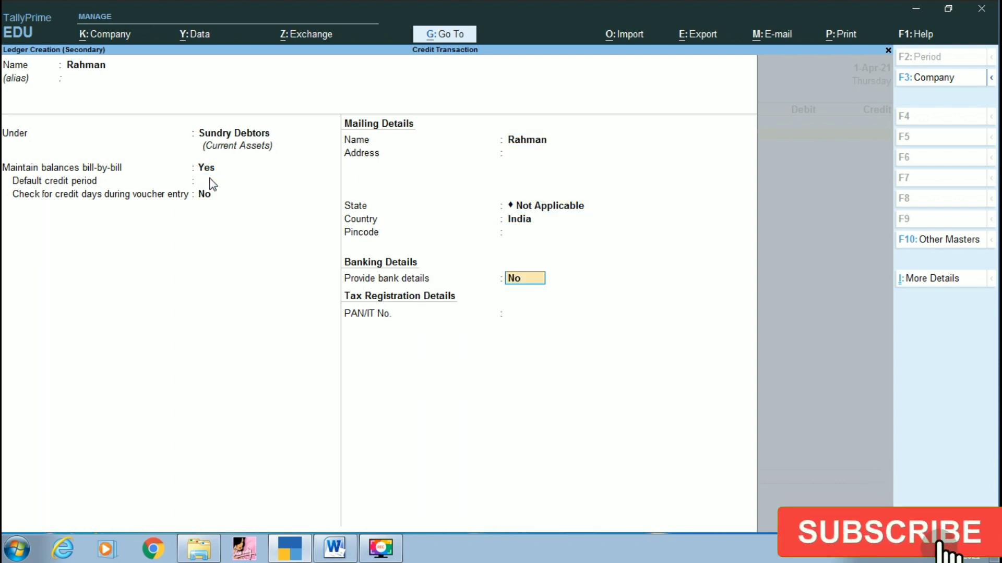
pyautogui.write('y')
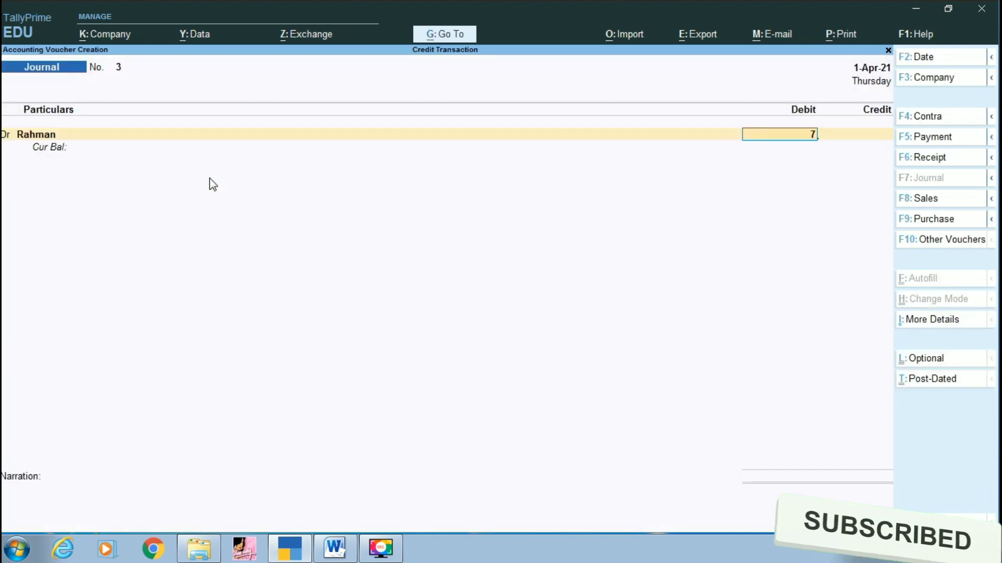
# Step: Debit the customer's ledger with 7,500 and allocate it as New Ref 3 in the bill-wise details
pyautogui.write('7500')
pyautogui.press('Return')
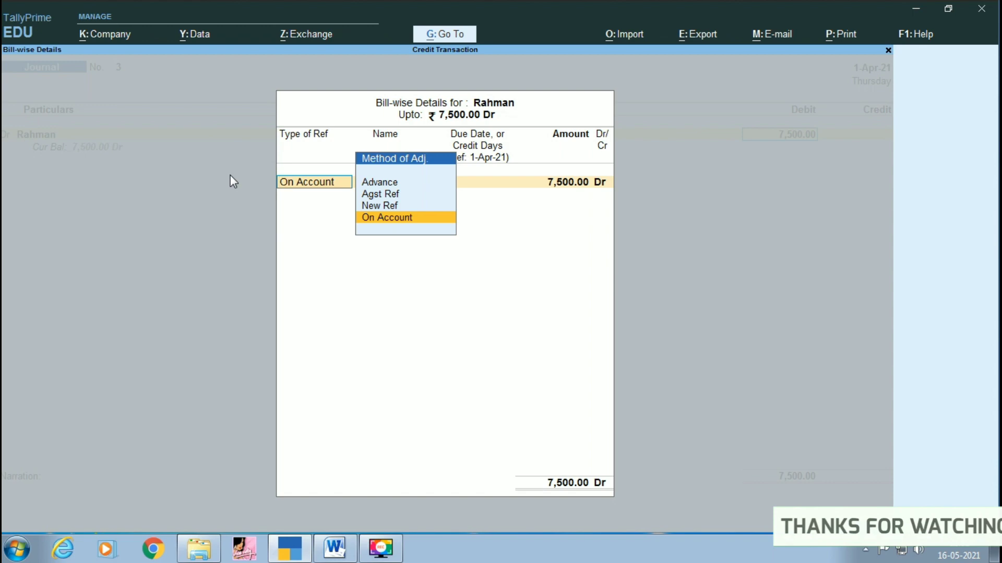
pyautogui.press('Up')
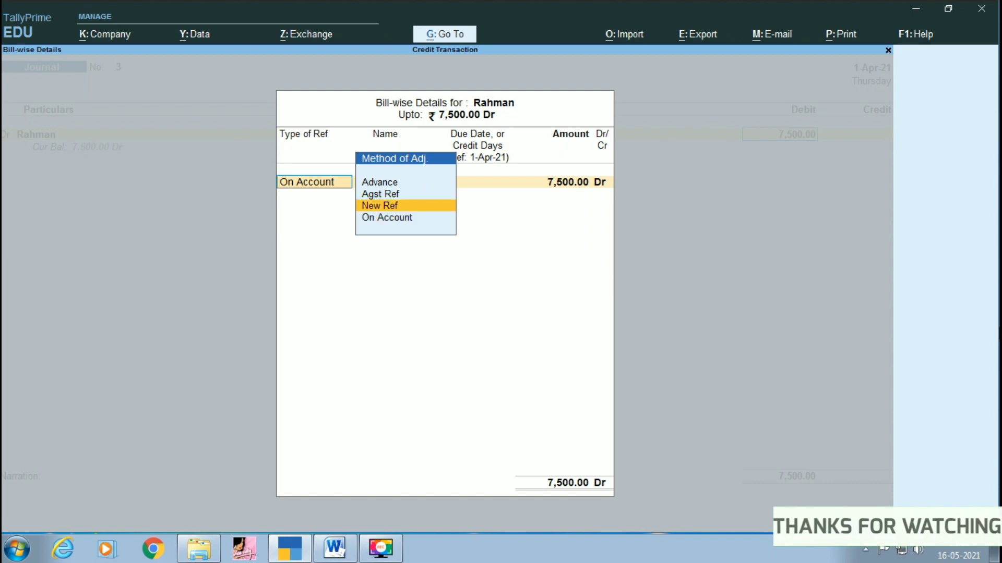
pyautogui.press('Return')
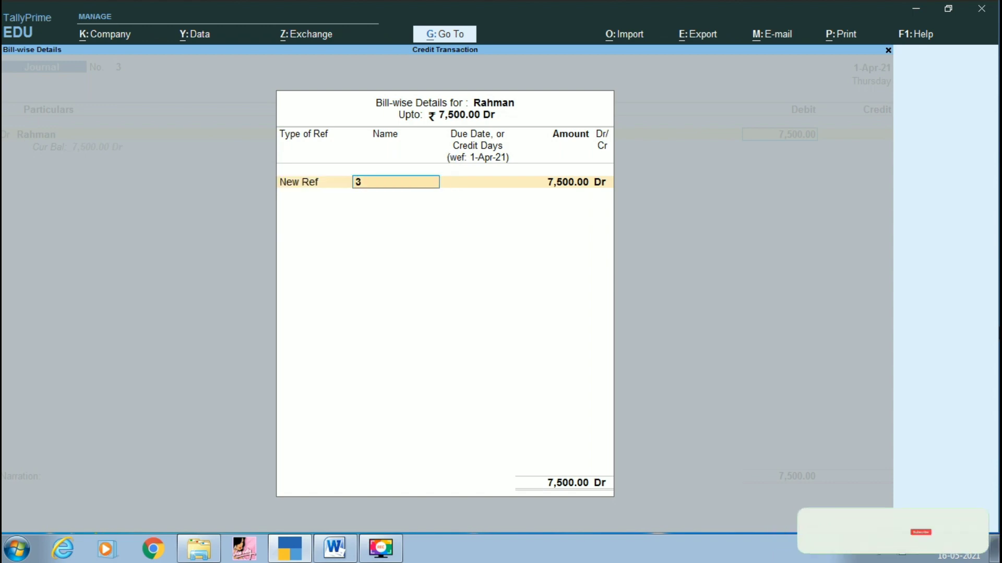
pyautogui.press('Return')
pyautogui.press('Return')
pyautogui.press('Return')
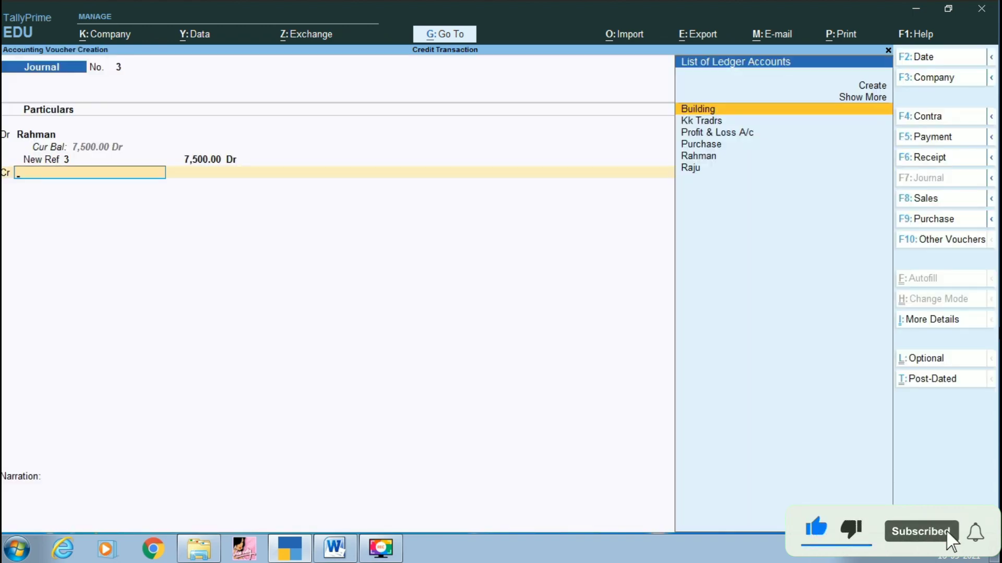
# Step: Create a Sales ledger under Sales Accounts for the credit line of the journal voucher
pyautogui.press('Up')
pyautogui.press('Return')
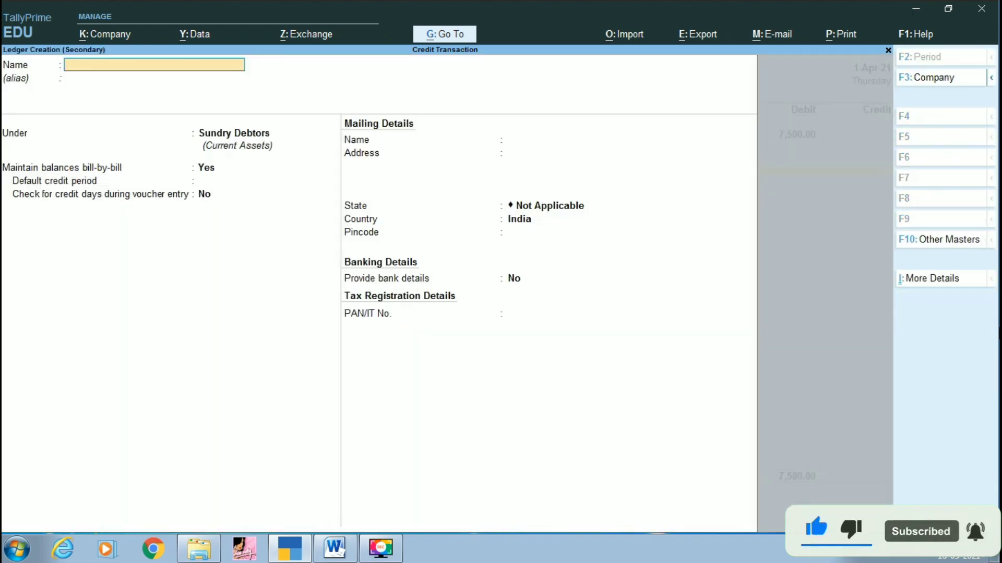
pyautogui.write('Sa')
pyautogui.press('Return')
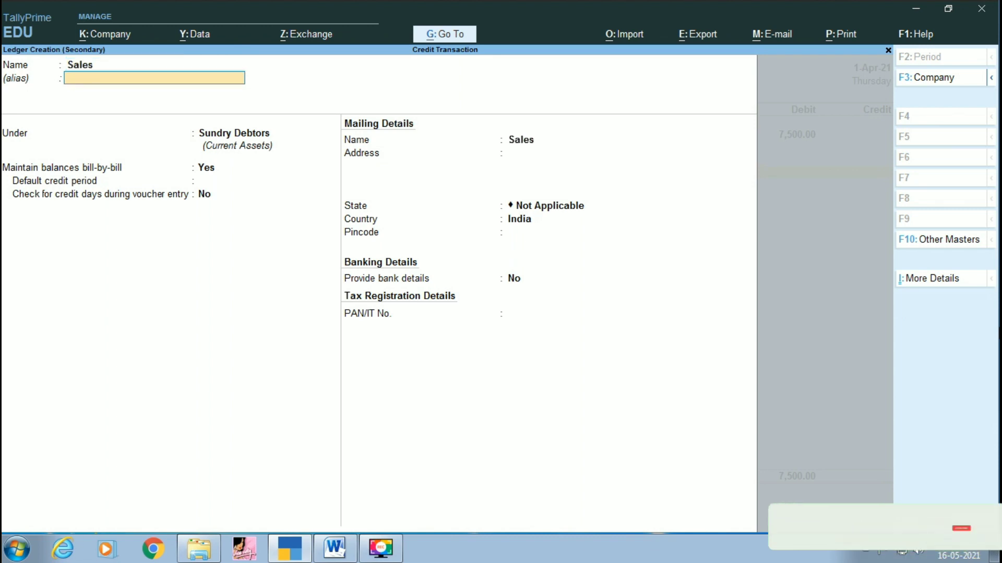
pyautogui.press('Return')
pyautogui.write('S')
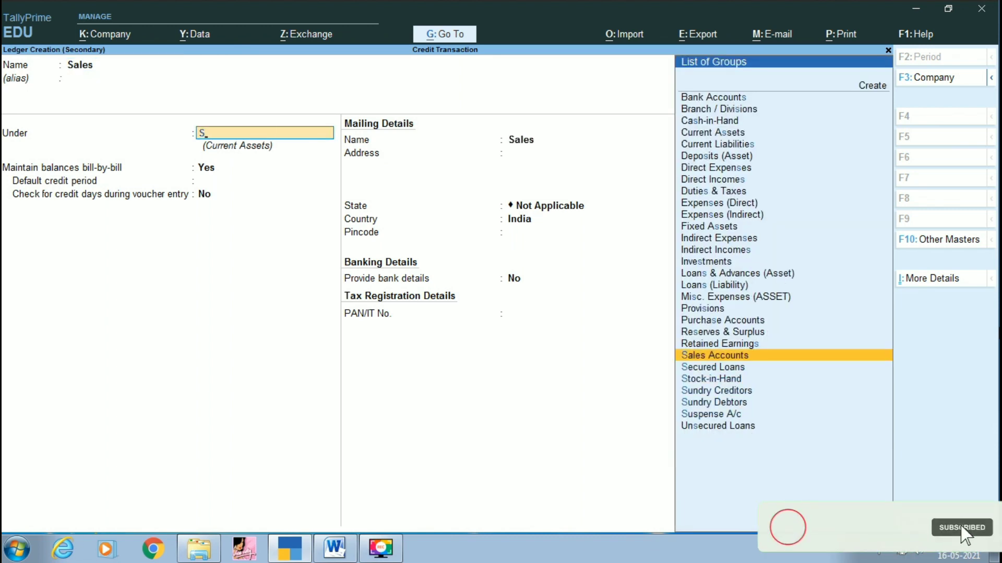
pyautogui.press('Return')
pyautogui.press('Return')
pyautogui.press('Return')
pyautogui.press('Return')
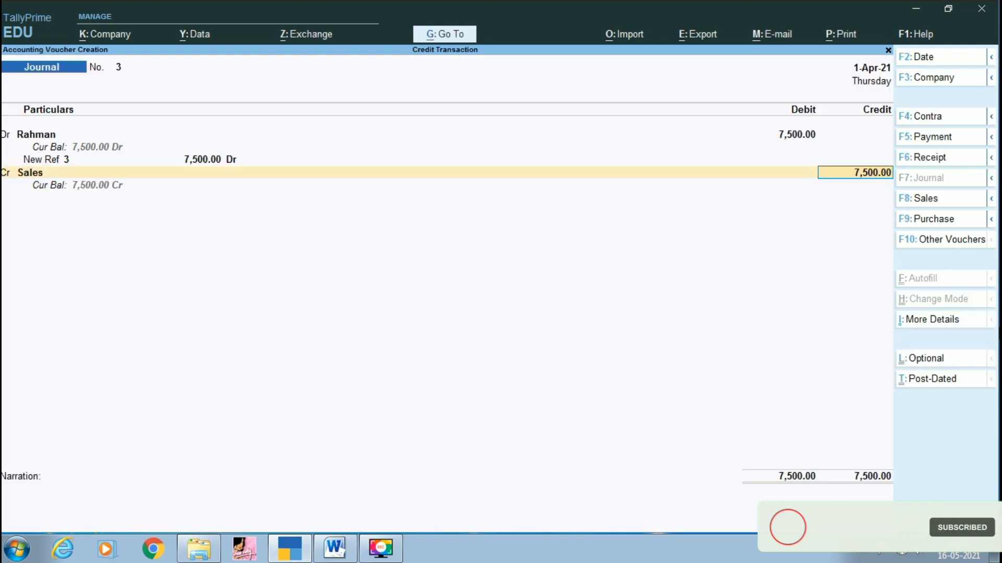
# Step: Credit Sales with 7,500 and save the journal voucher without a narration
pyautogui.press('Return')
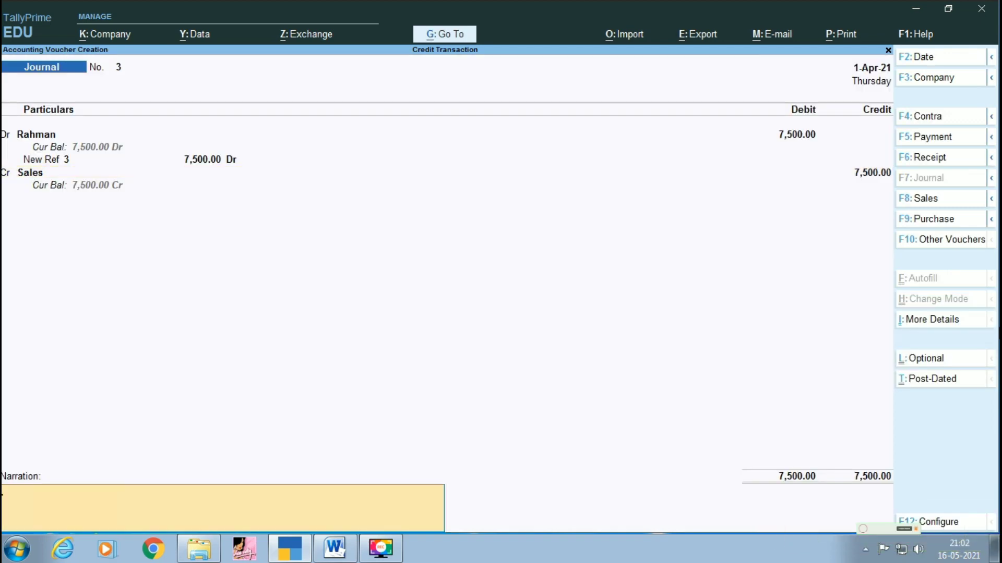
pyautogui.press('Return')
pyautogui.press('Return')
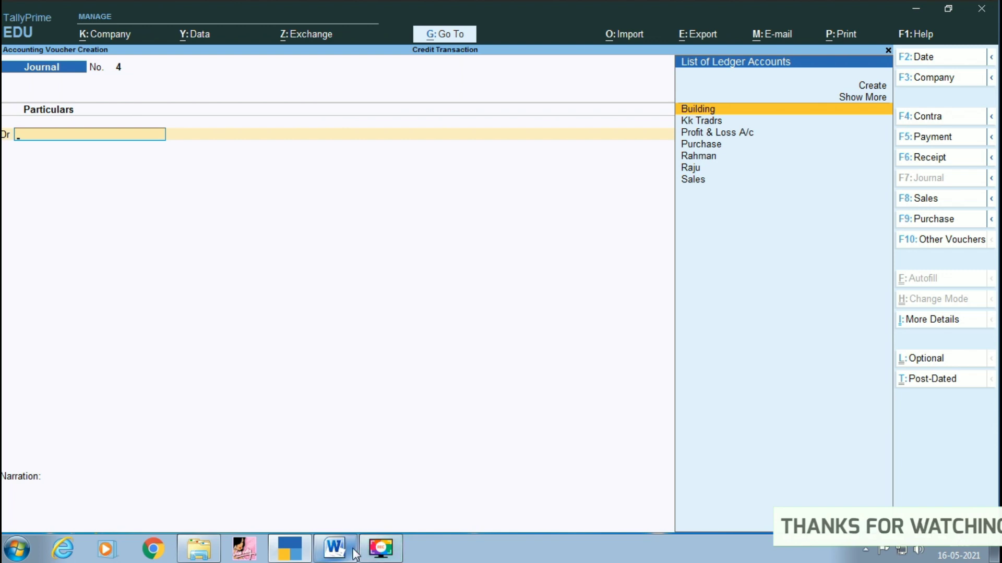
# Step: Switch to the Word document and review the F6 Receipt example for cash received from customers
pyautogui.click(335, 548)
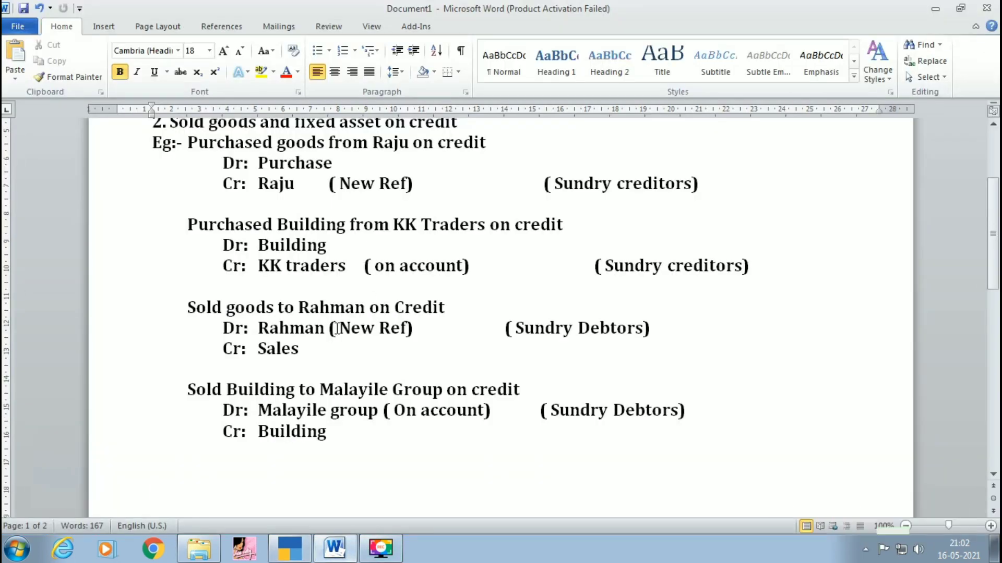
pyautogui.scroll(2, 344, 334)
pyautogui.scroll(-4, 340, 407)
pyautogui.scroll(-5, 337, 405)
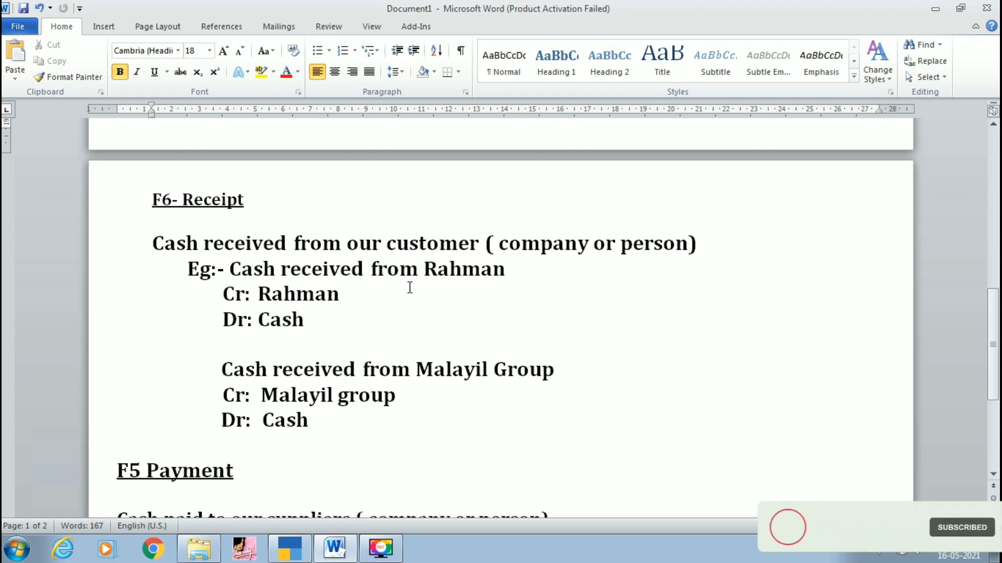
# Step: Return to TallyPrime, start a receipt voucher and credit the customer's ledger with 6,000
pyautogui.click(318, 550)
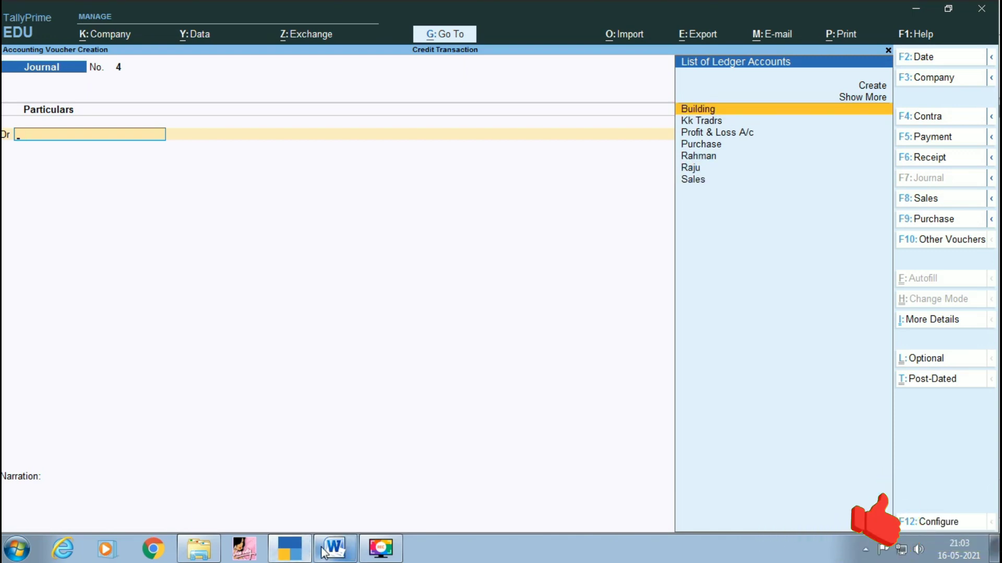
pyautogui.press('F6')
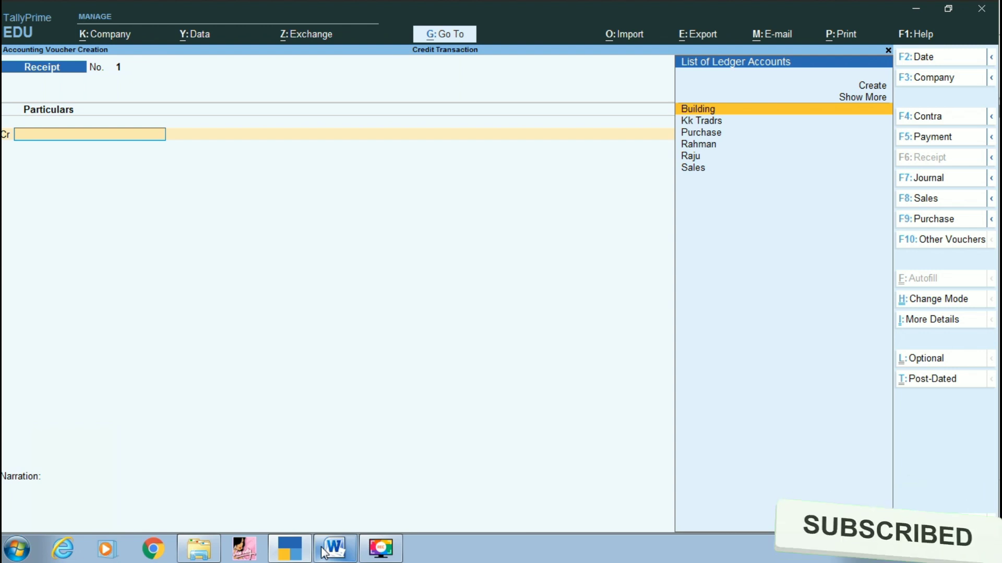
pyautogui.press('Down')
pyautogui.press('Down')
pyautogui.press('Down')
pyautogui.press('Return')
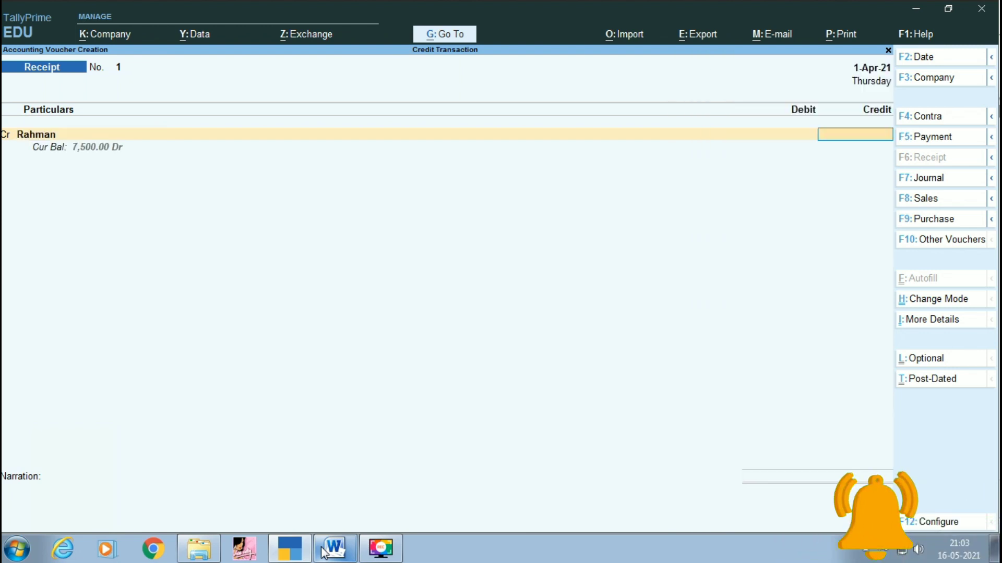
pyautogui.write('6000')
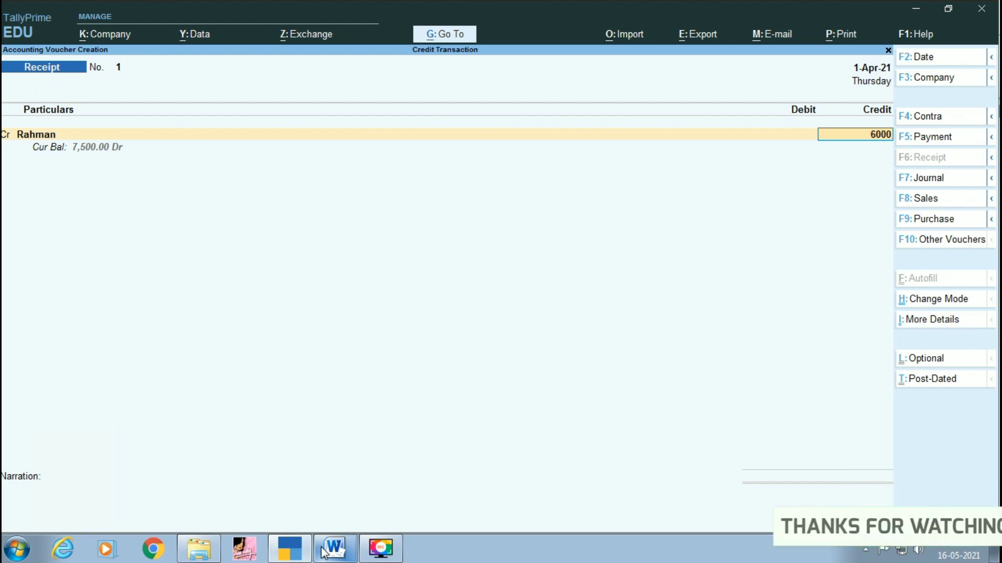
pyautogui.press('Return')
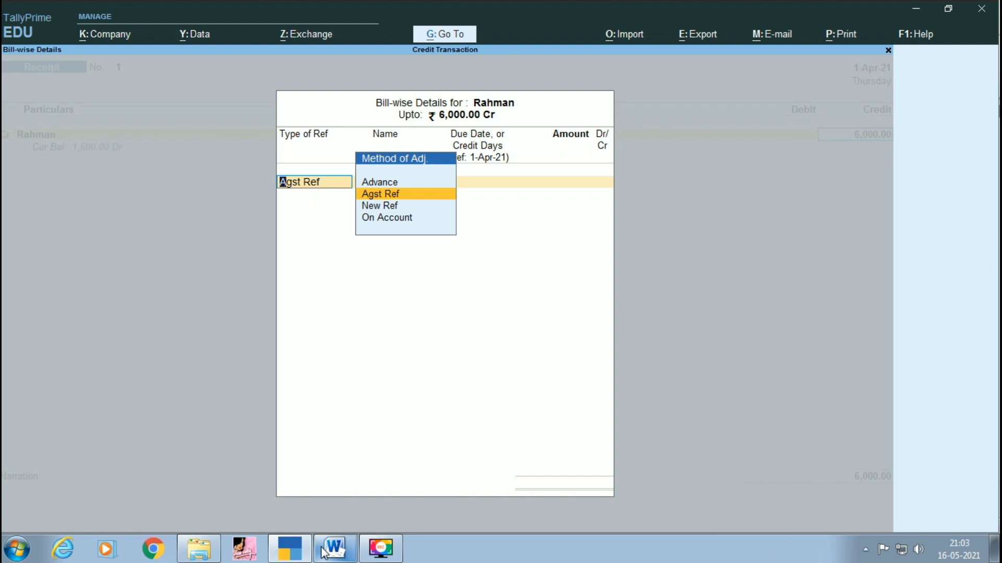
# Step: Allocate the customer's receipt as Agst Ref to pending bill 3 in the bill-wise details
pyautogui.press('Down')
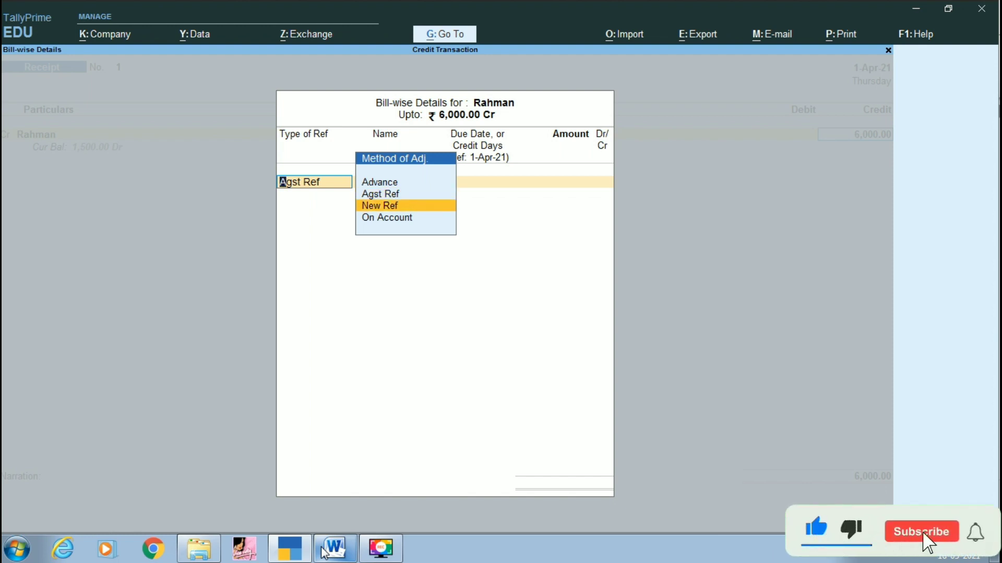
pyautogui.press('Up')
pyautogui.press('Return')
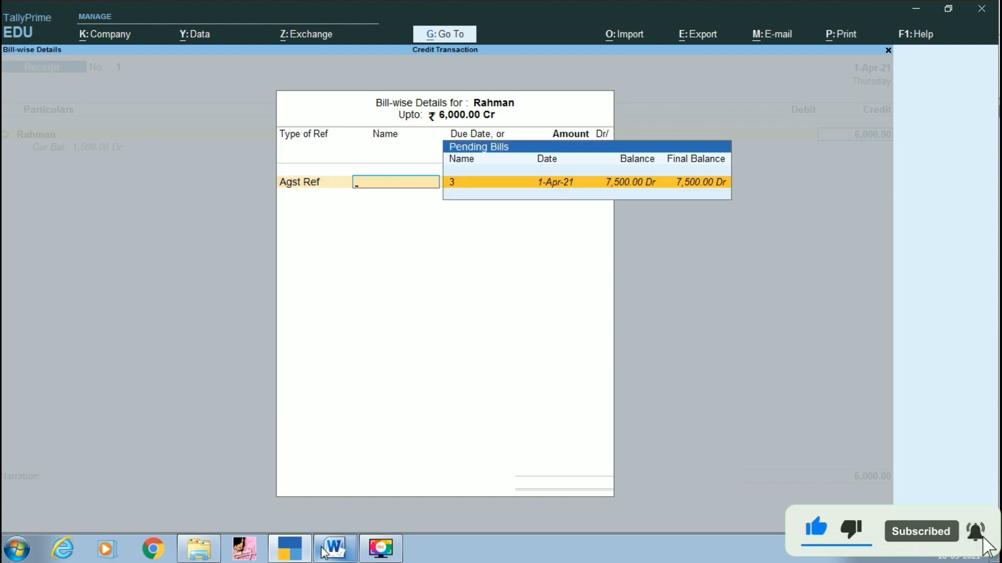
pyautogui.press('Return')
pyautogui.press('Return')
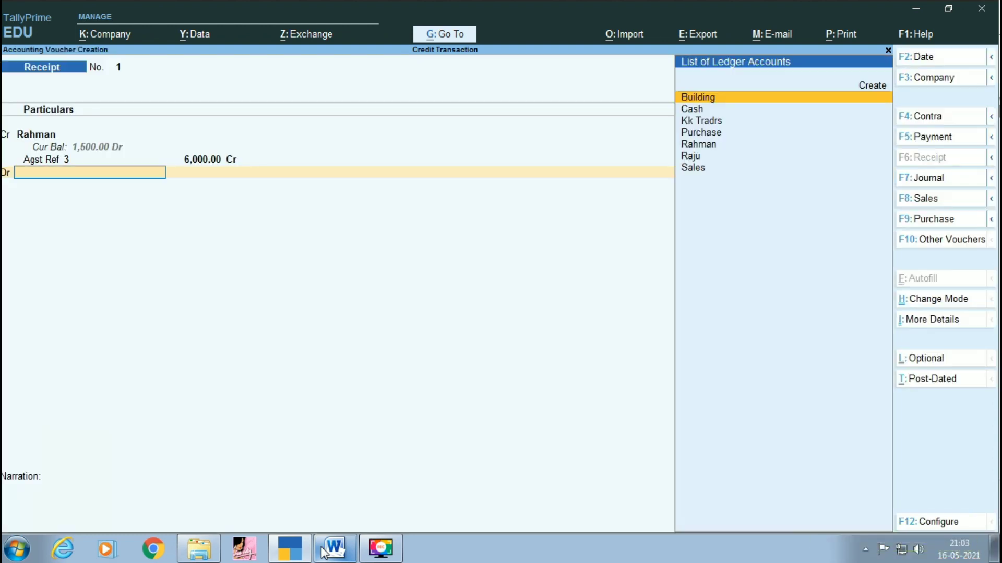
# Step: Debit Cash with 6,000 and save the receipt voucher without a narration
pyautogui.press('Down')
pyautogui.press('Return')
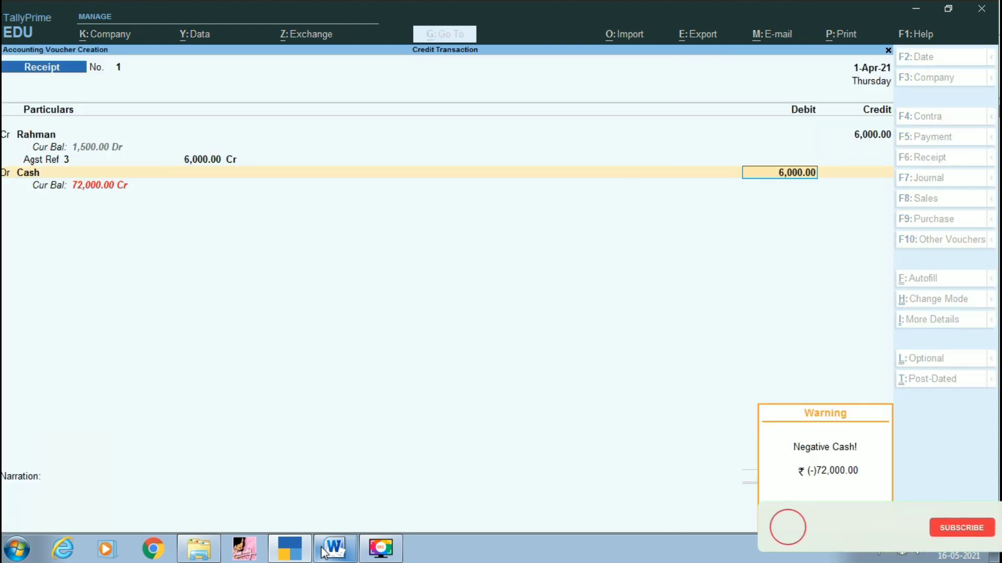
pyautogui.press('Return')
pyautogui.press('Return')
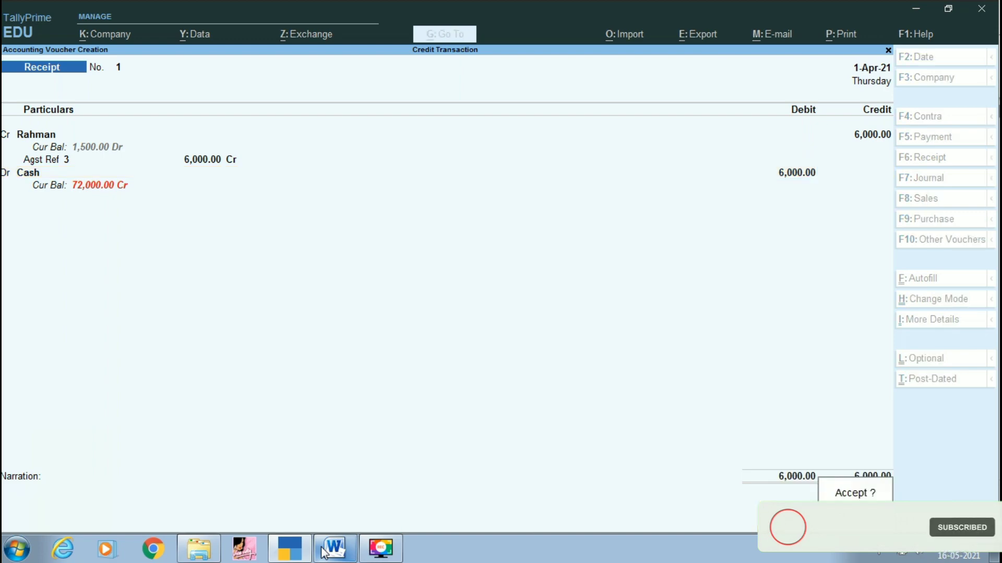
pyautogui.press('Return')
# Step: Review the supplier payment and on-account building sale examples in the Word document
pyautogui.click(334, 548)
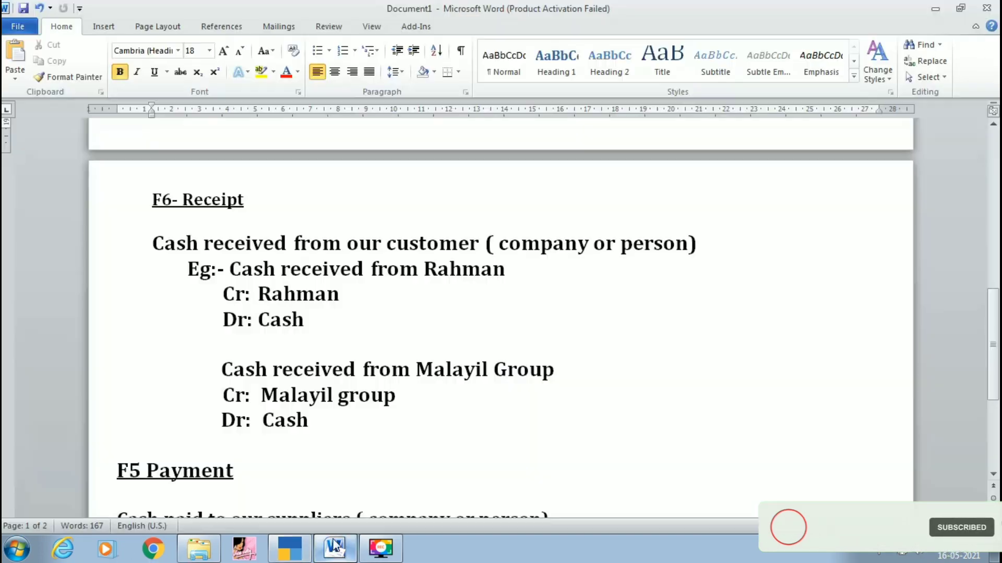
pyautogui.scroll(-3, 485, 347)
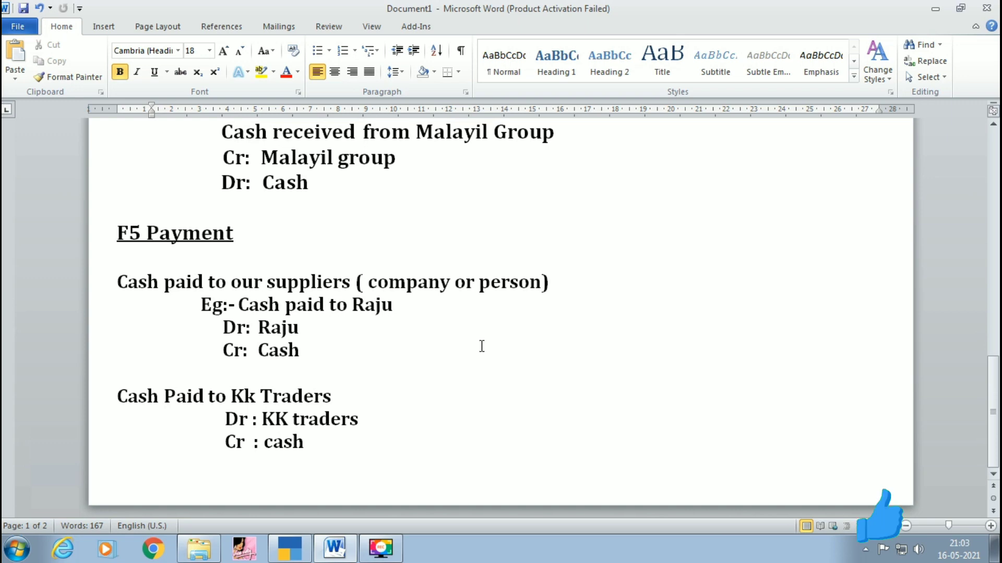
pyautogui.scroll(7, 482, 347)
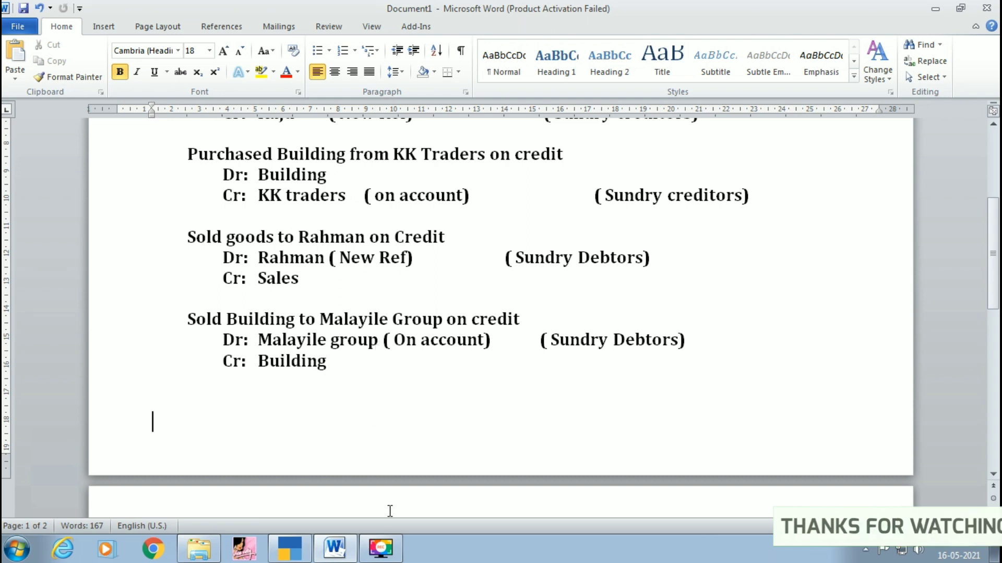
# Step: Return to TallyPrime and start a new ledger named Malayil Group from the receipt voucher's credit line
pyautogui.click(333, 550)
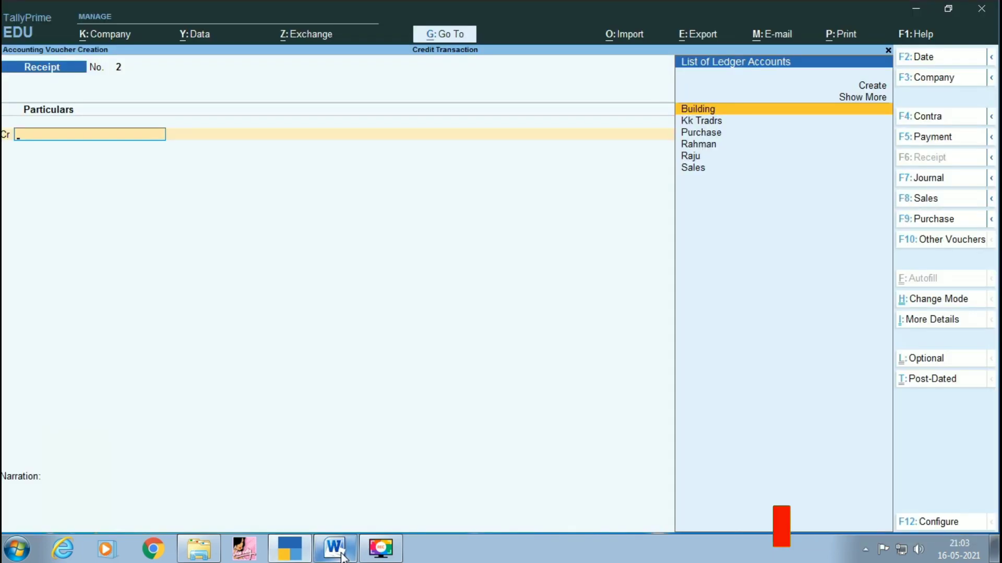
pyautogui.press('Up')
pyautogui.press('Up')
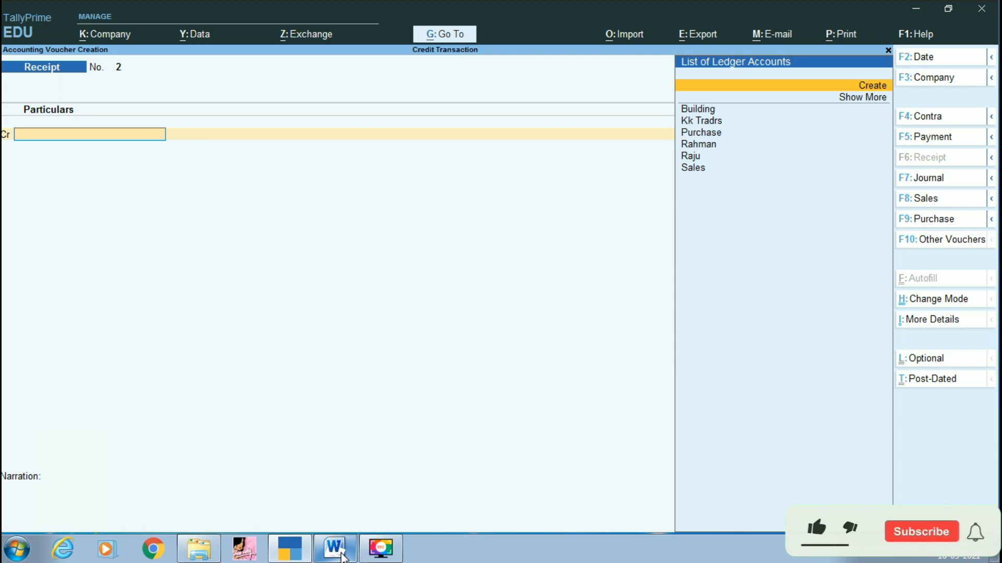
pyautogui.press('Return')
pyautogui.write('Malayil Gruoup')
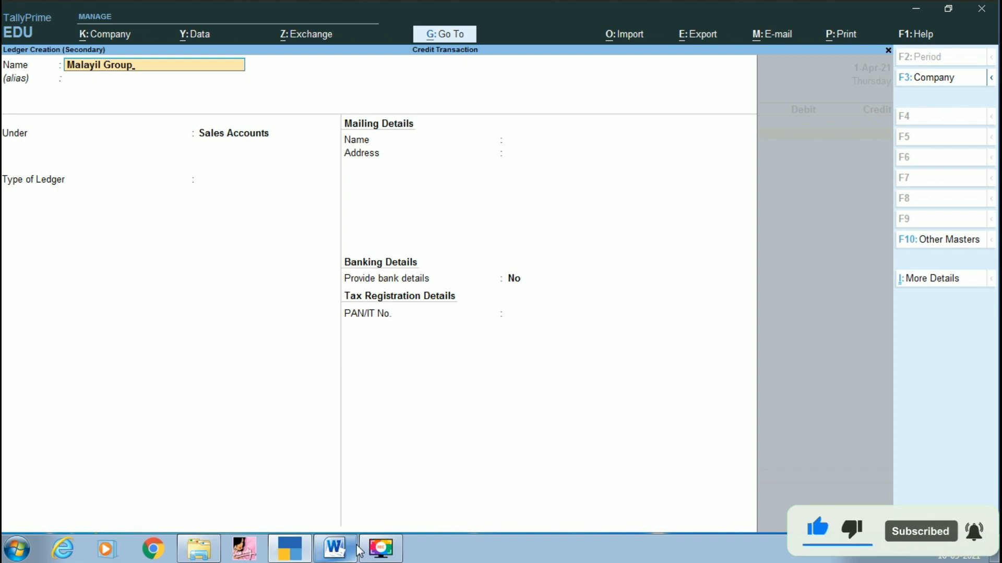
pyautogui.press('Return')
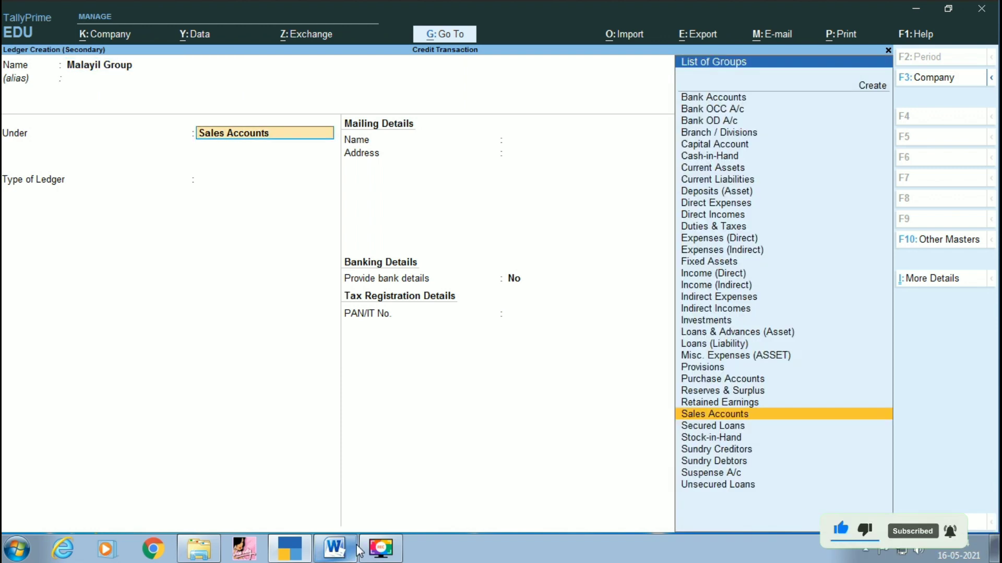
# Step: Place the Malayil Group ledger under Sundry Debtors and keep bill-by-bill balances at Yes with default credit settings
pyautogui.write('S')
pyautogui.press('Down')
pyautogui.press('Down')
pyautogui.press('Down')
pyautogui.press('Down')
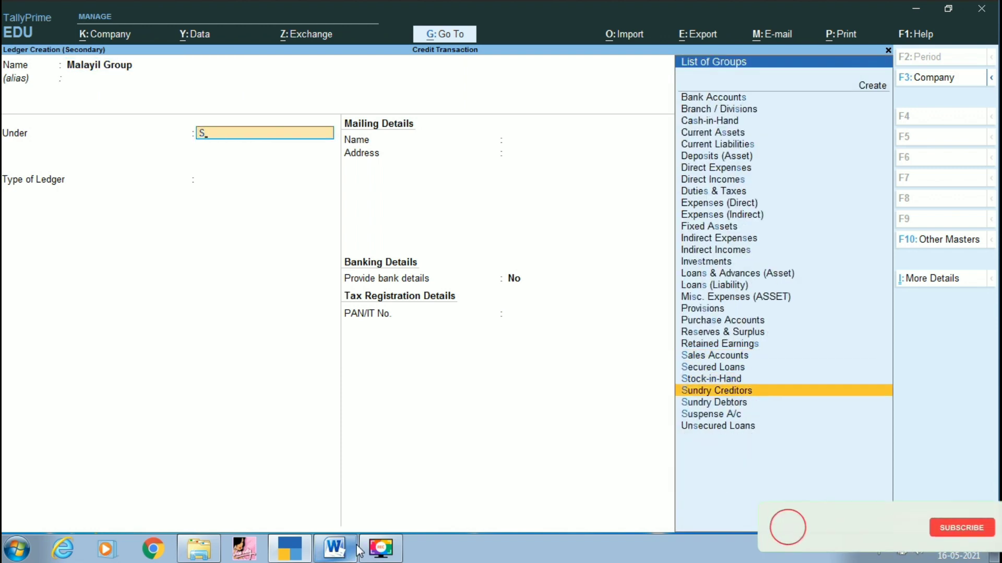
pyautogui.press('Return')
pyautogui.press('Return')
pyautogui.press('Return')
pyautogui.press('Return')
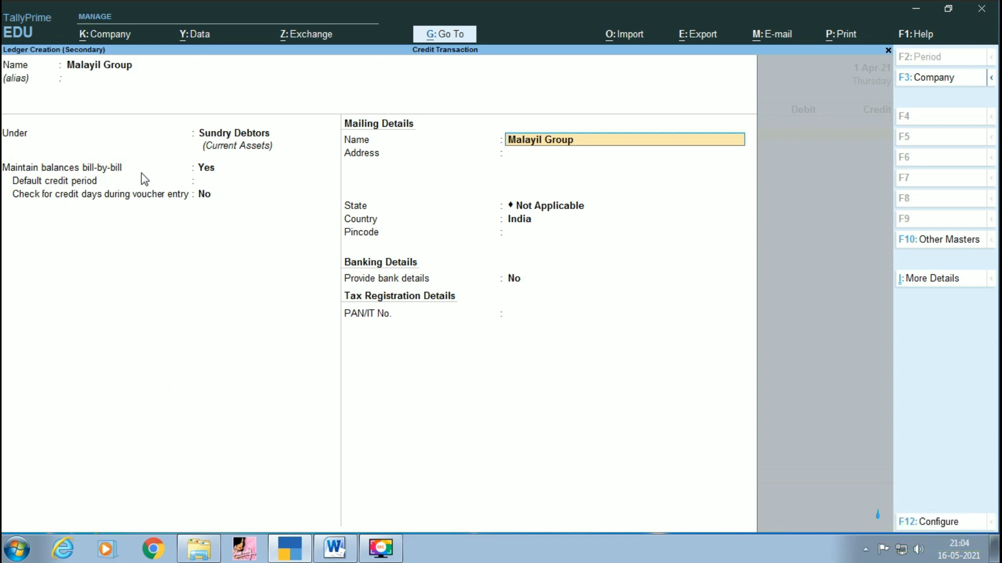
# Step: Keep the mailing, banking and tax details at their defaults and save the Malayil Group ledger
pyautogui.press('Return')
pyautogui.press('Return')
pyautogui.press('Return')
pyautogui.press('Return')
pyautogui.press('Return')
pyautogui.press('Return')
pyautogui.press('Return')
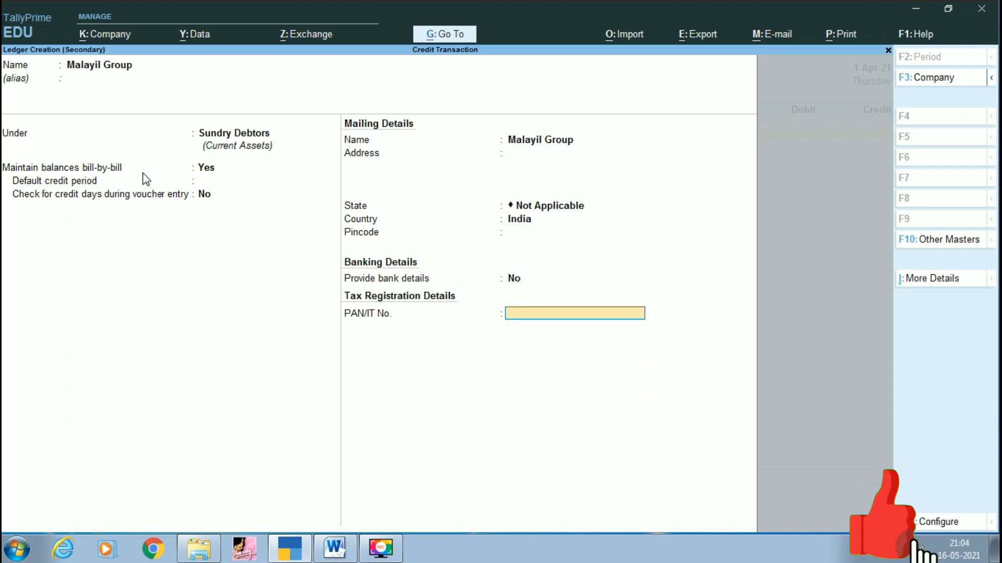
pyautogui.press('Return')
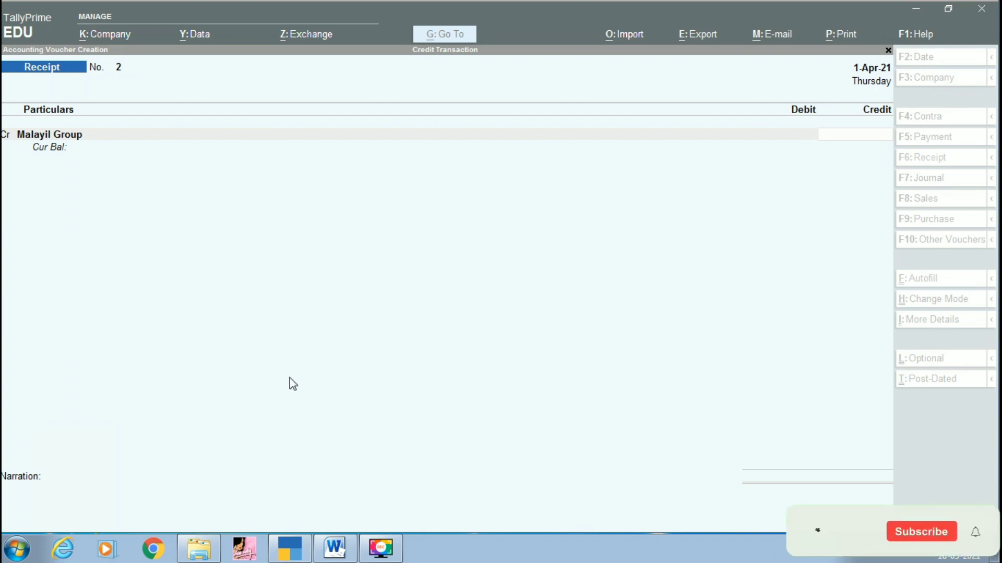
# Step: Try to credit Malayil Group with 1,00,000 in the receipt voucher, allocated as On Account
pyautogui.click(274, 368)
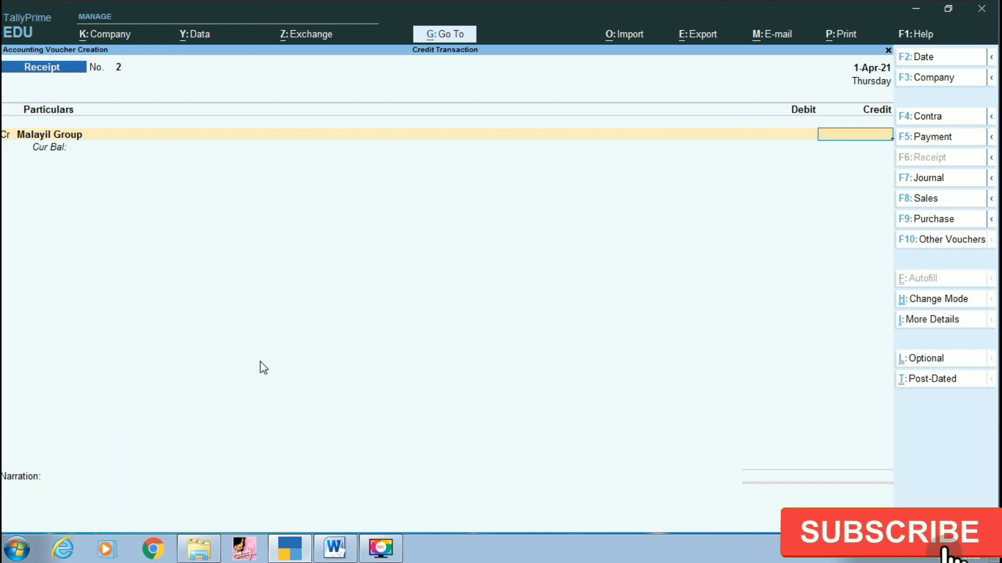
pyautogui.write('100')
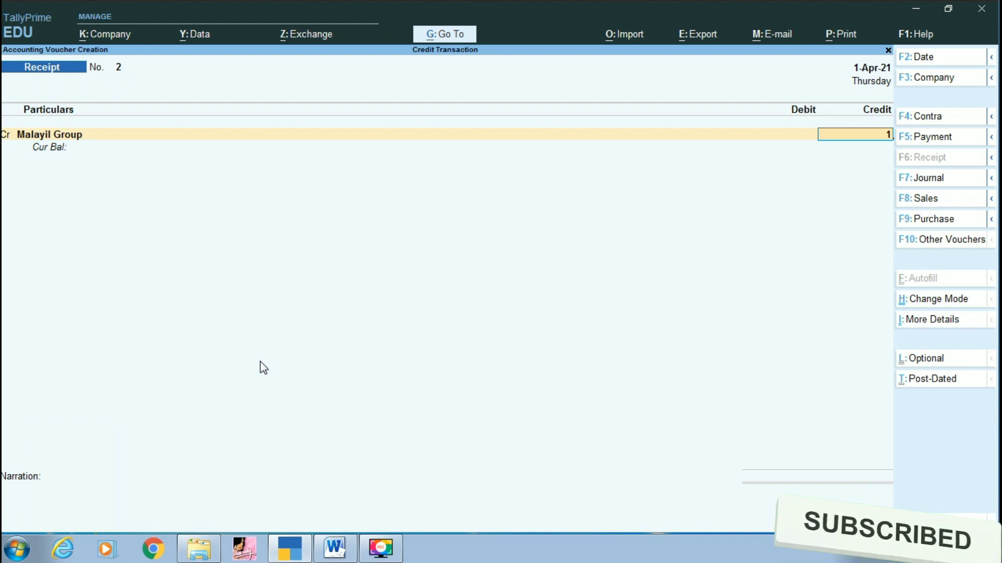
pyautogui.press('Return')
pyautogui.press('Return')
pyautogui.press('Return')
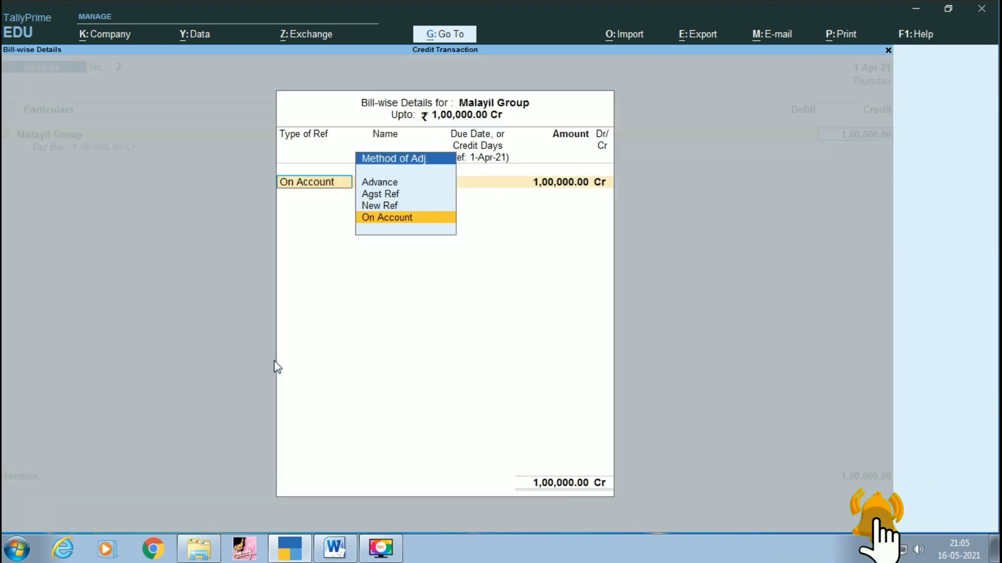
pyautogui.press('Return')
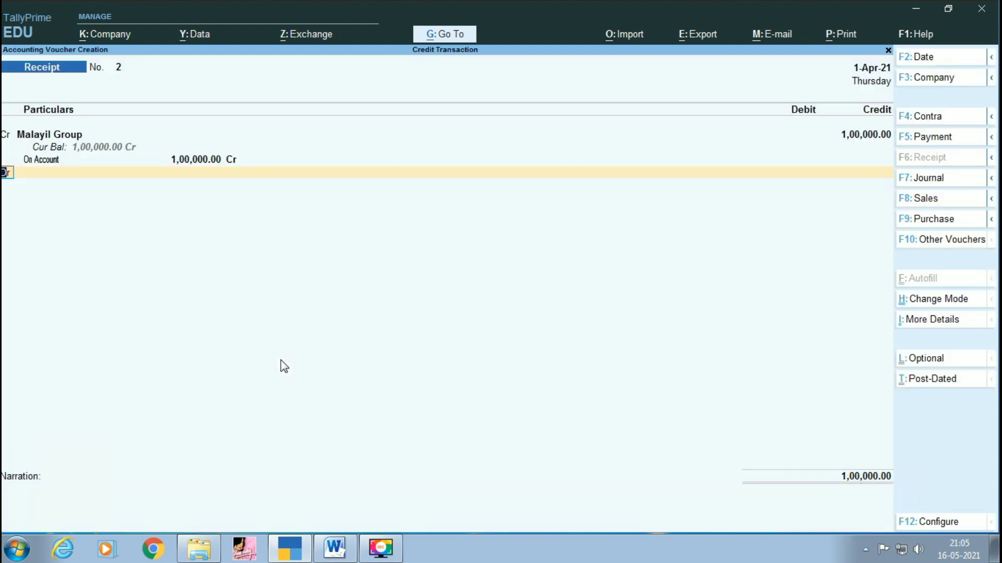
pyautogui.press('BackSpace')
pyautogui.press('BackSpace')
pyautogui.press('BackSpace')
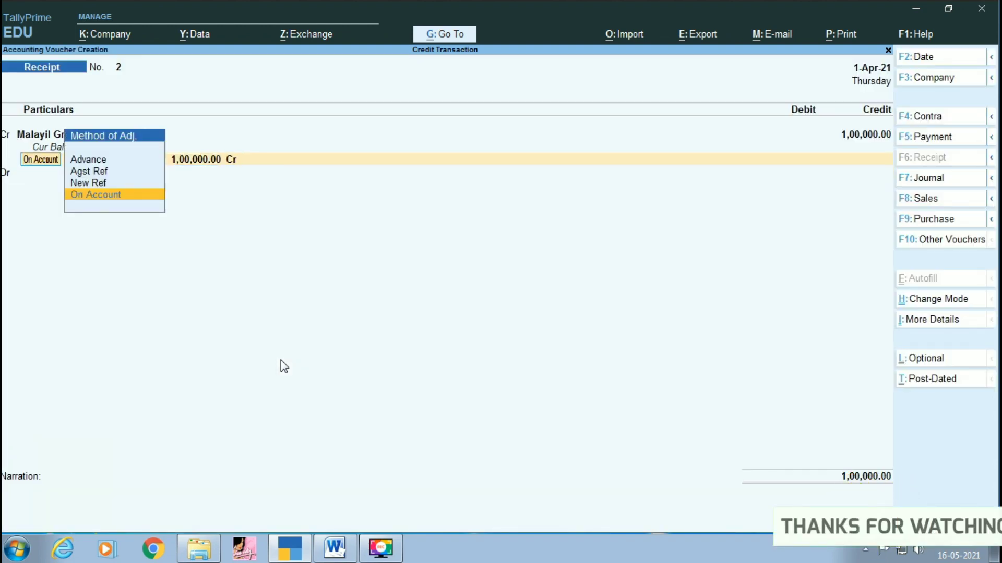
pyautogui.press('Return')
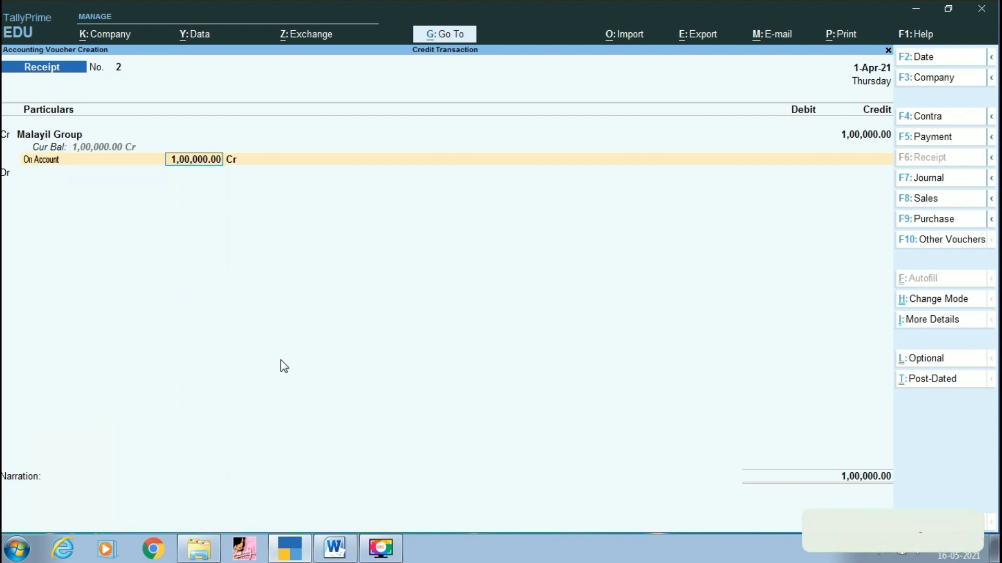
pyautogui.press('Return')
pyautogui.press('Return')
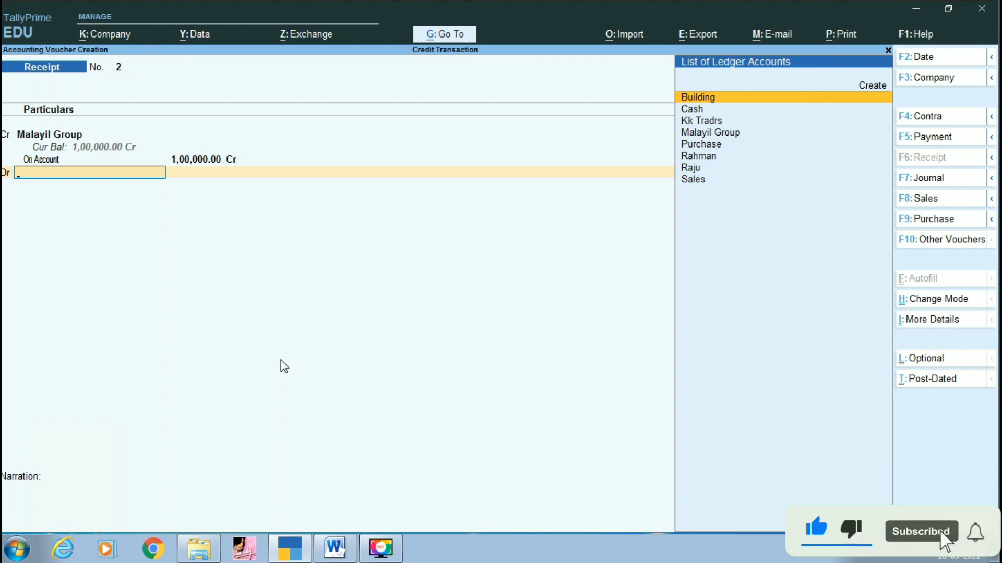
# Step: Try to enter Building as the receipt voucher's second line and change that line from debit to credit
pyautogui.press('Return')
pyautogui.press('BackSpace')
pyautogui.press('BackSpace')
pyautogui.press('BackSpace')
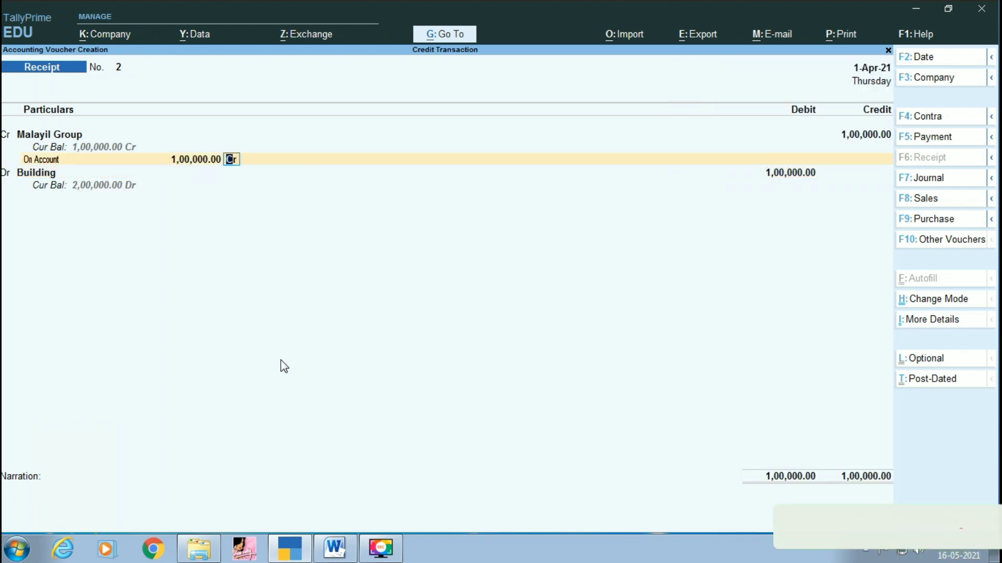
pyautogui.press('Return')
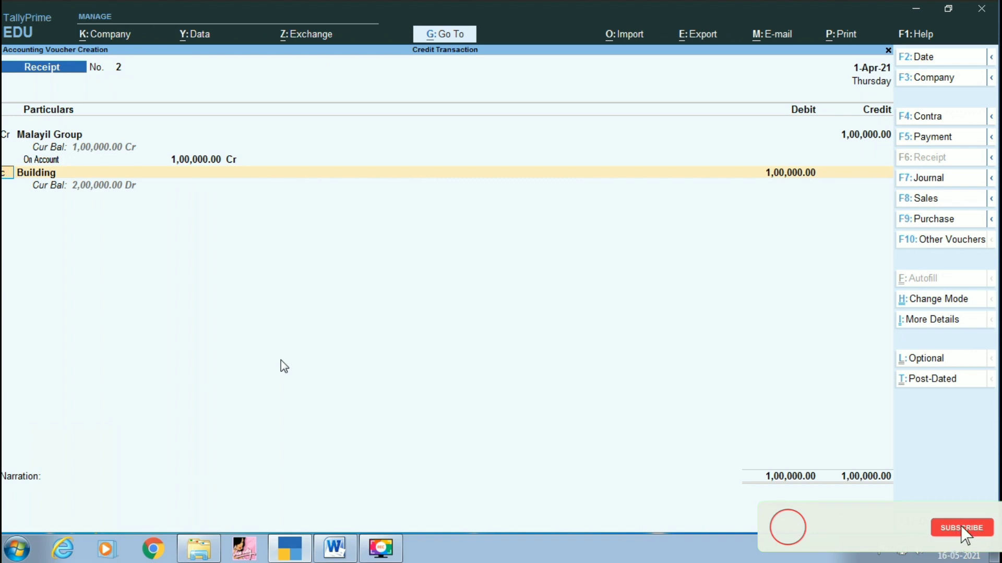
pyautogui.write('c')
pyautogui.press('Return')
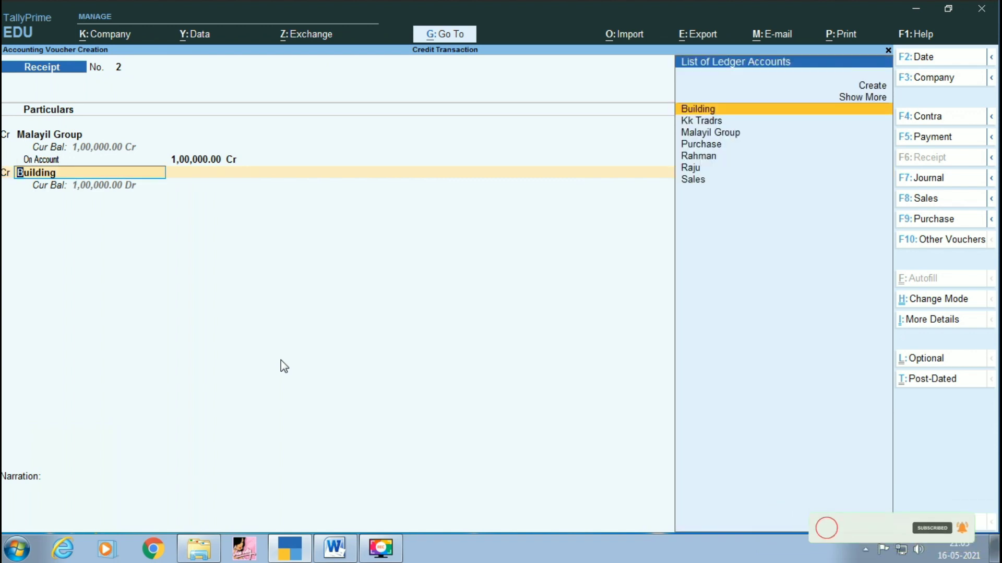
# Step: Switch to a journal voucher and debit Malayil Group with 1,00,000, allocated bill-wise as On Account
pyautogui.press('F7')
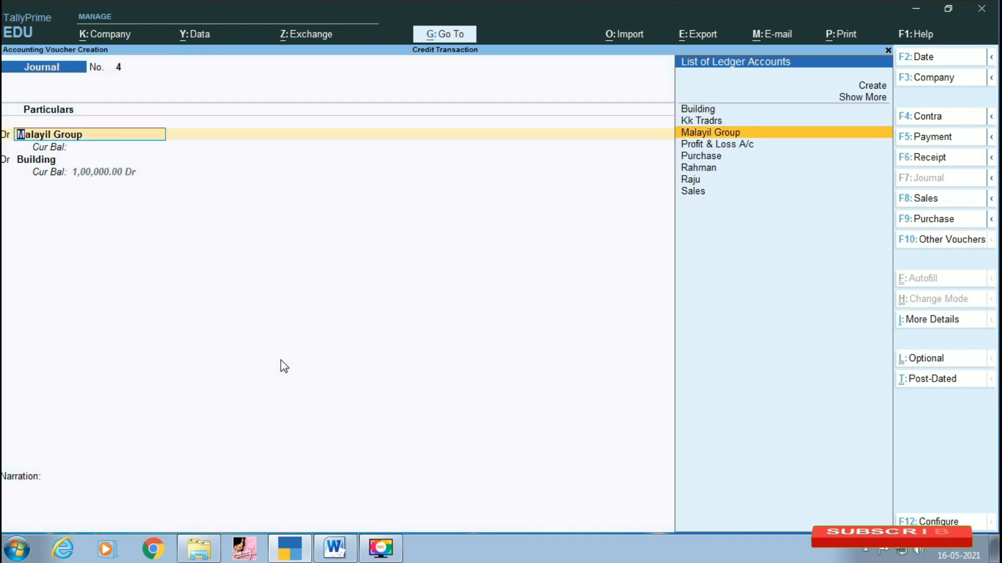
pyautogui.press('Return')
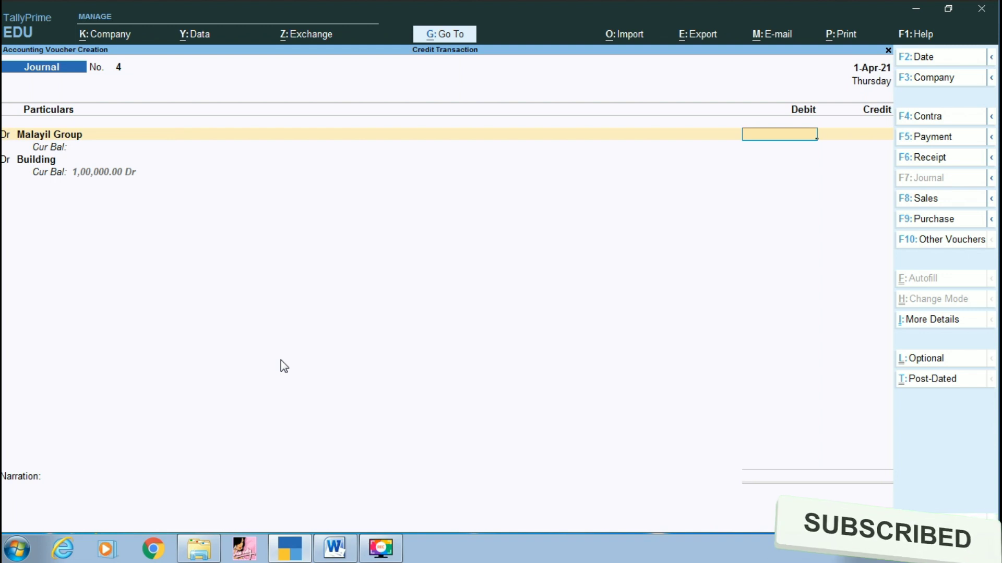
pyautogui.write('1,00,000')
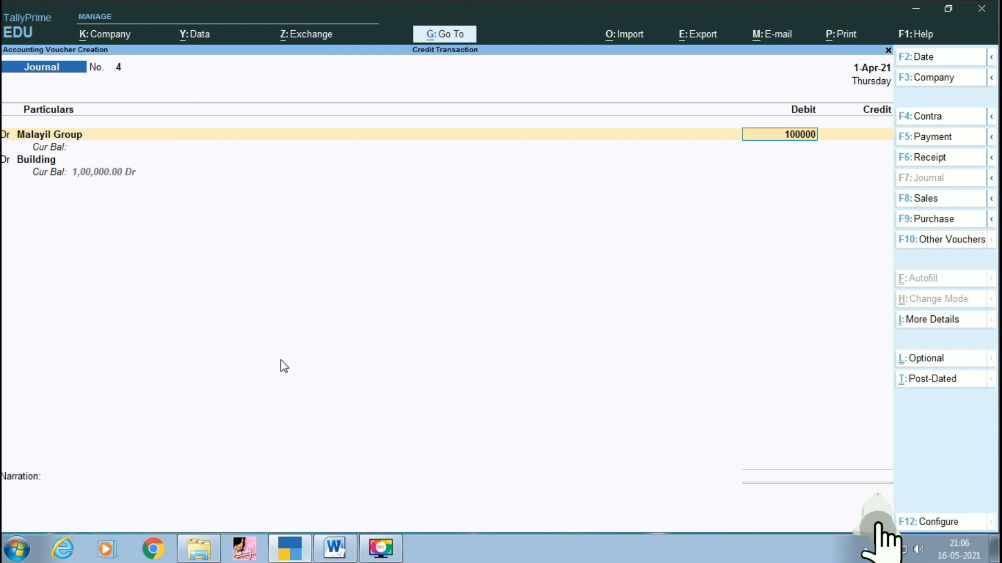
pyautogui.press('Return')
pyautogui.press('Return')
pyautogui.press('Return')
pyautogui.press('Return')
pyautogui.press('Return')
pyautogui.press('Return')
# Step: Change the journal's second line to credit, post 1,00,000 to Building and save the voucher
pyautogui.press('BackSpace')
pyautogui.press('BackSpace')
pyautogui.write('c')
pyautogui.press('Return')
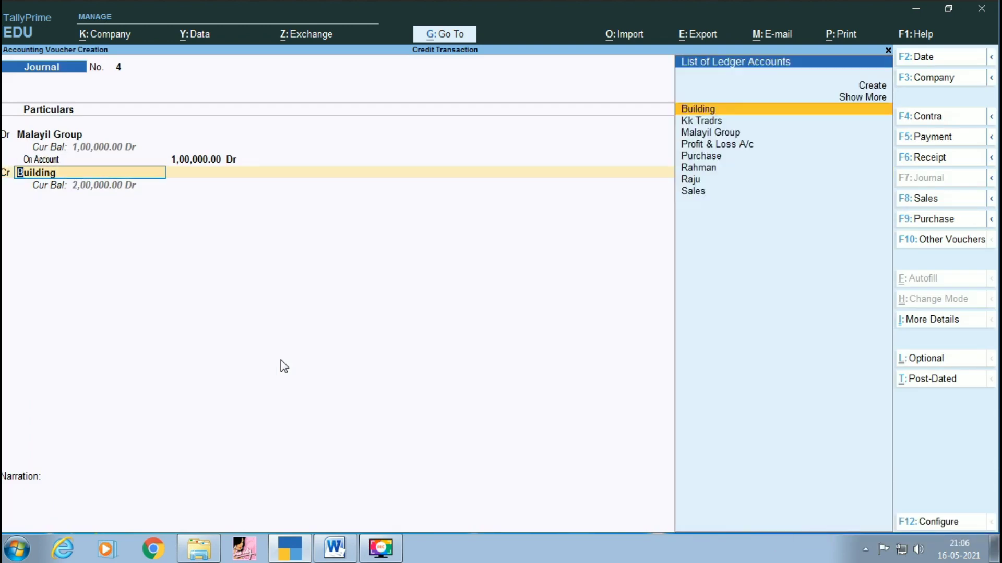
pyautogui.press('Return')
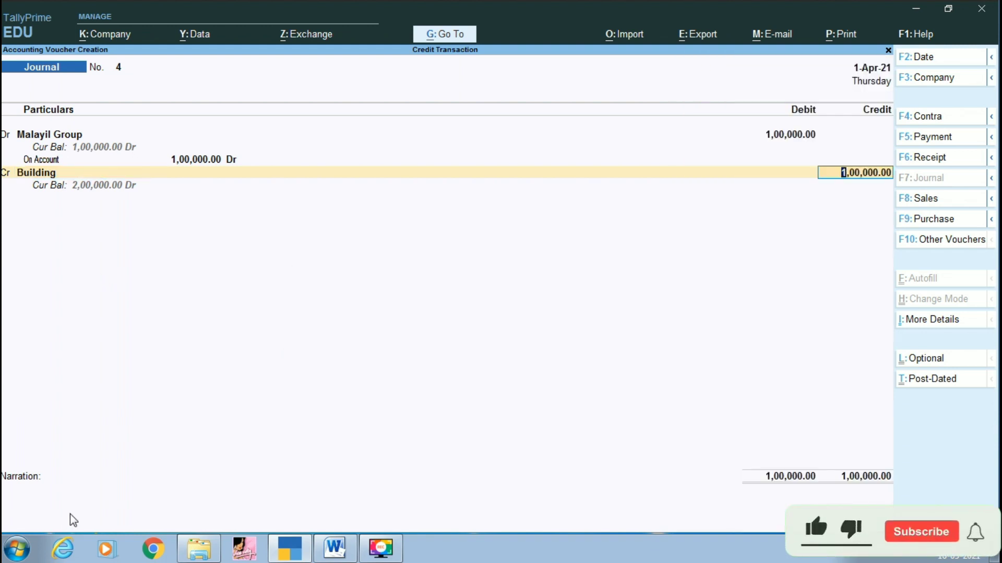
pyautogui.press('Return')
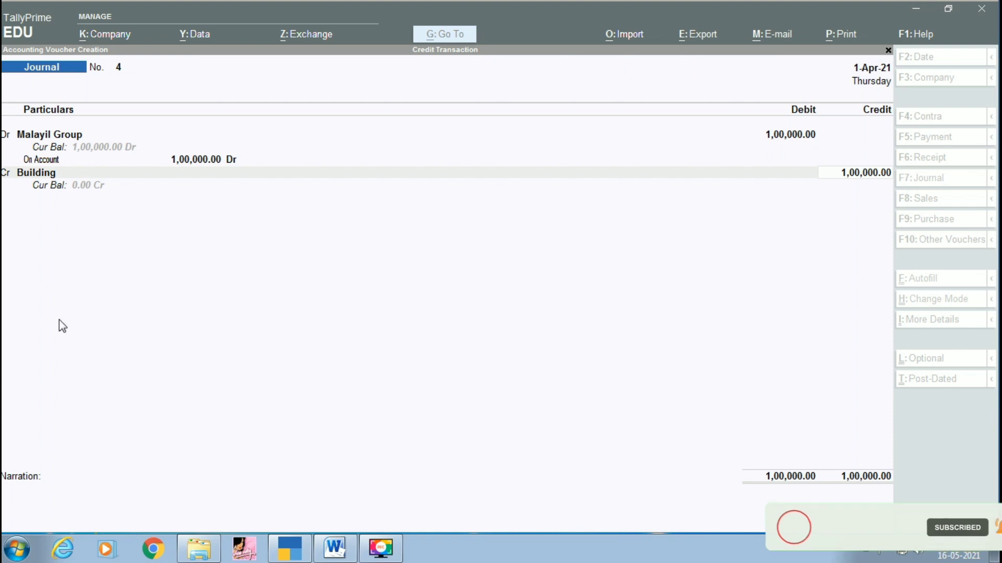
# Step: Open a payment voucher, switch to Word and review the example entries for customer receipts and supplier payments
pyautogui.press('F5')
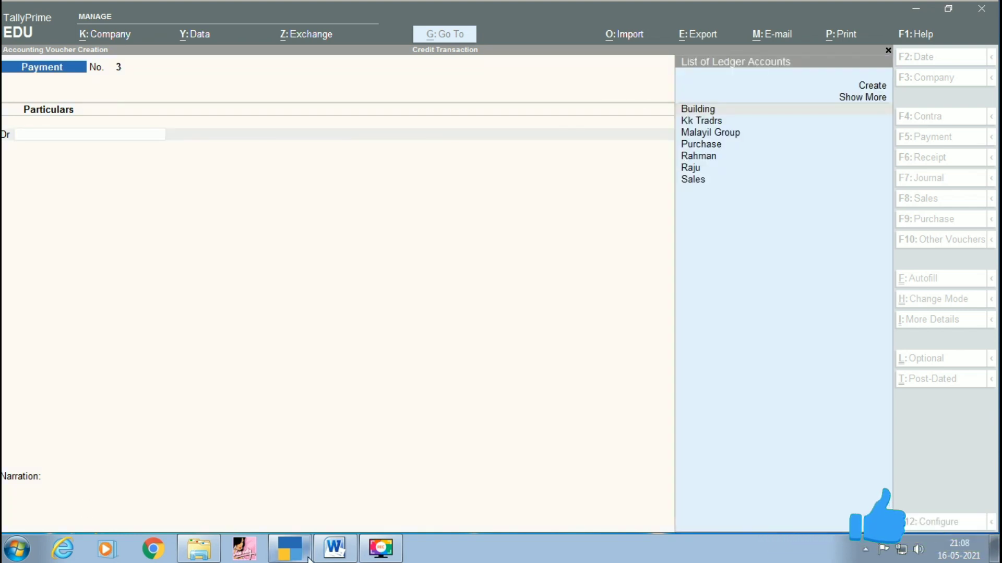
pyautogui.click(335, 548)
pyautogui.scroll(-3, 386, 371)
pyautogui.scroll(-4, 385, 371)
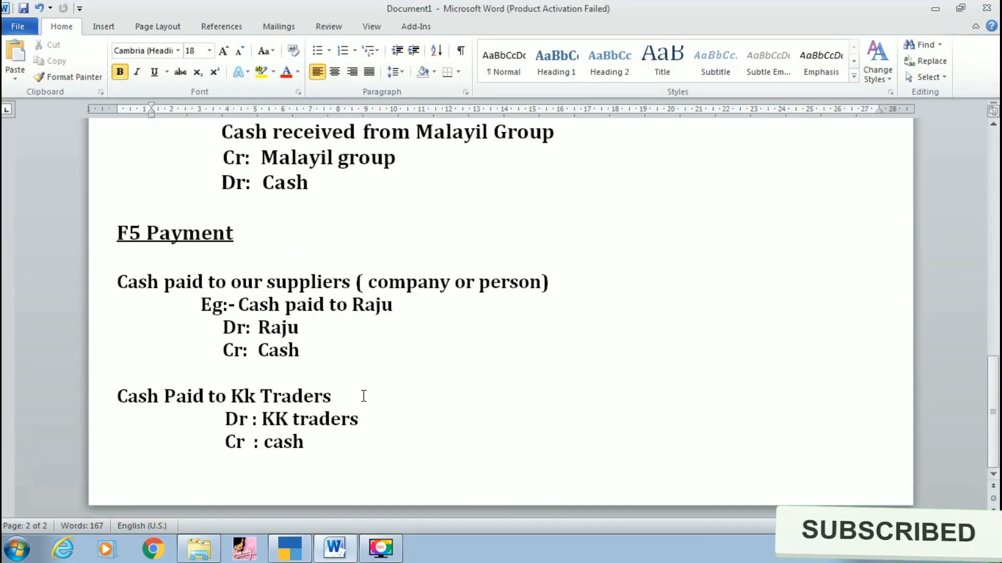
pyautogui.scroll(2, 374, 385)
pyautogui.scroll(-2, 373, 384)
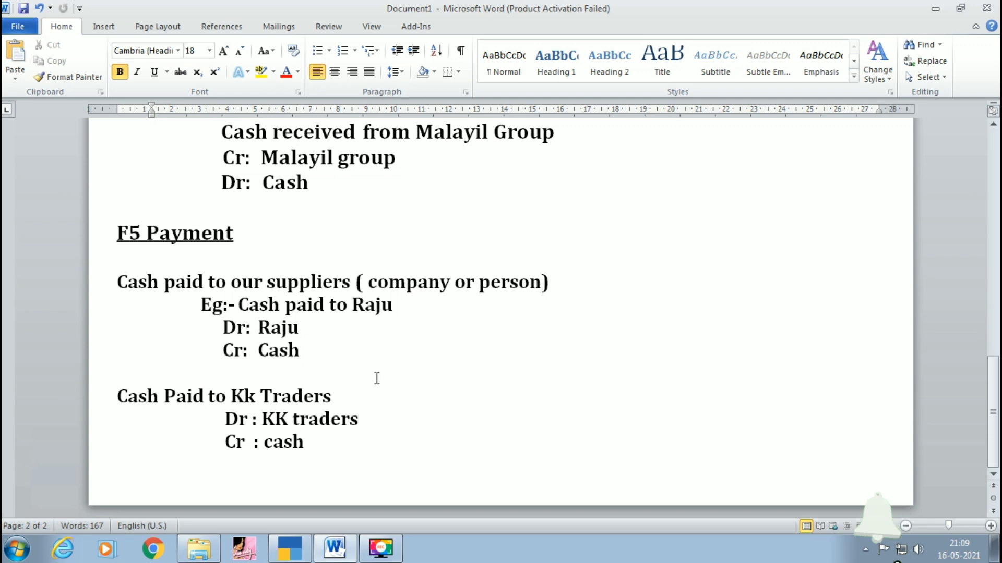
pyautogui.scroll(4, 389, 371)
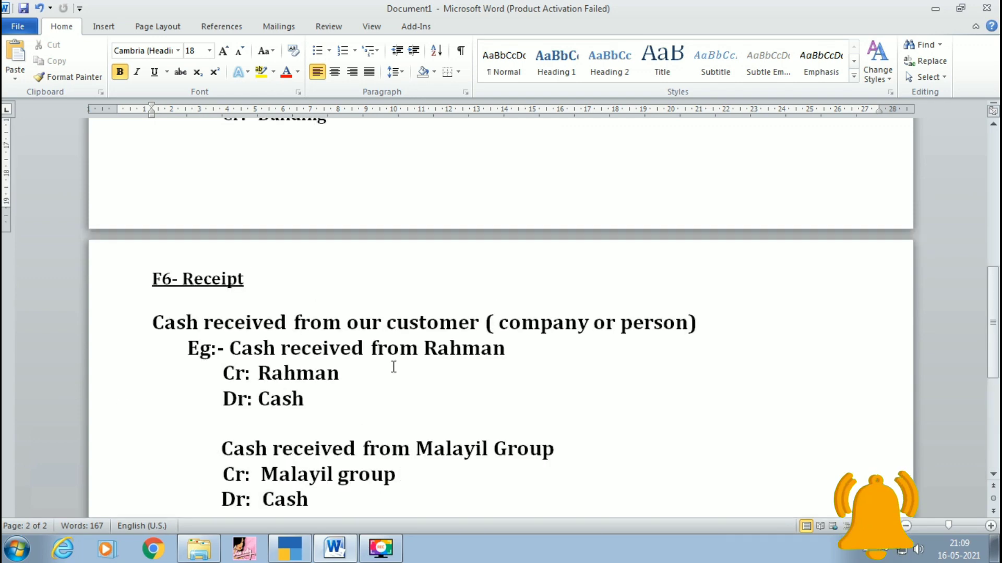
pyautogui.scroll(-2, 392, 365)
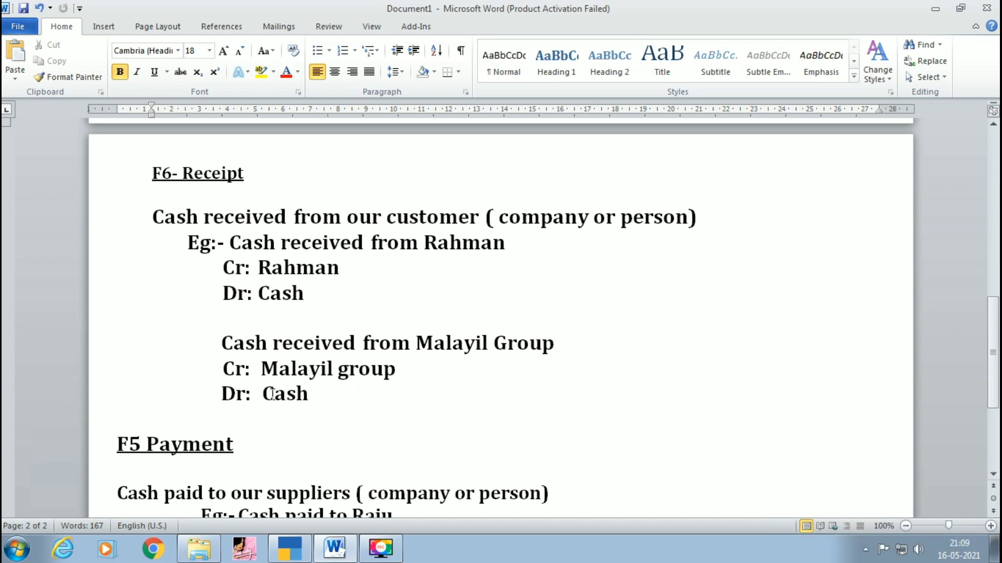
# Step: Return to TallyPrime and credit Malayil Group with 50,000 in a receipt voucher, allocated as On Account
pyautogui.click(331, 549)
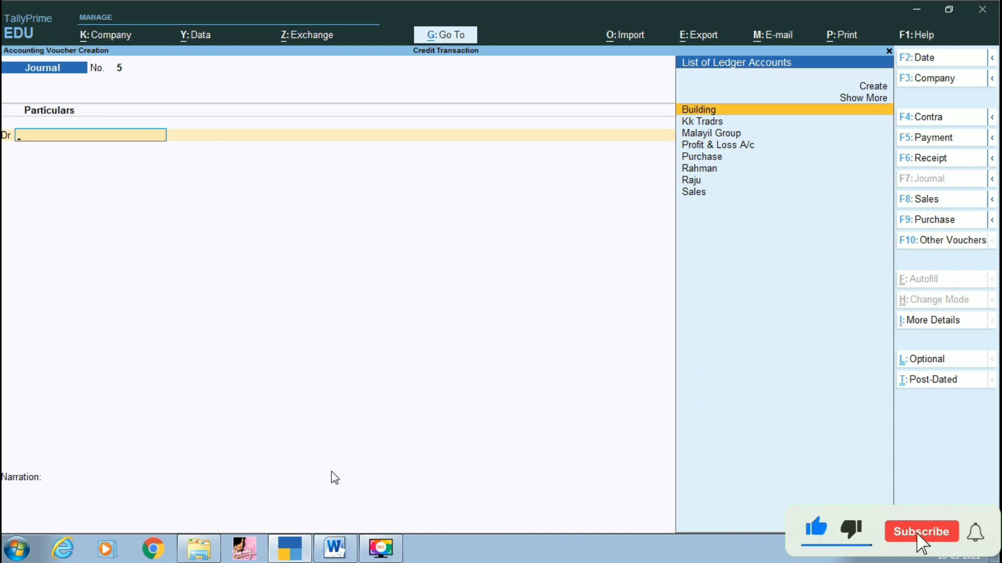
pyautogui.press('F6')
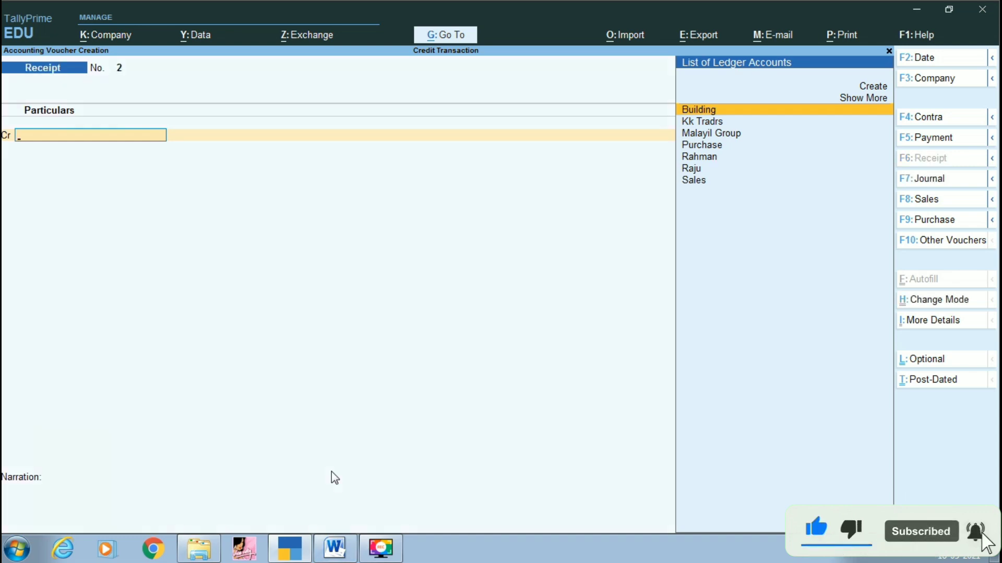
pyautogui.press('Down')
pyautogui.press('Down')
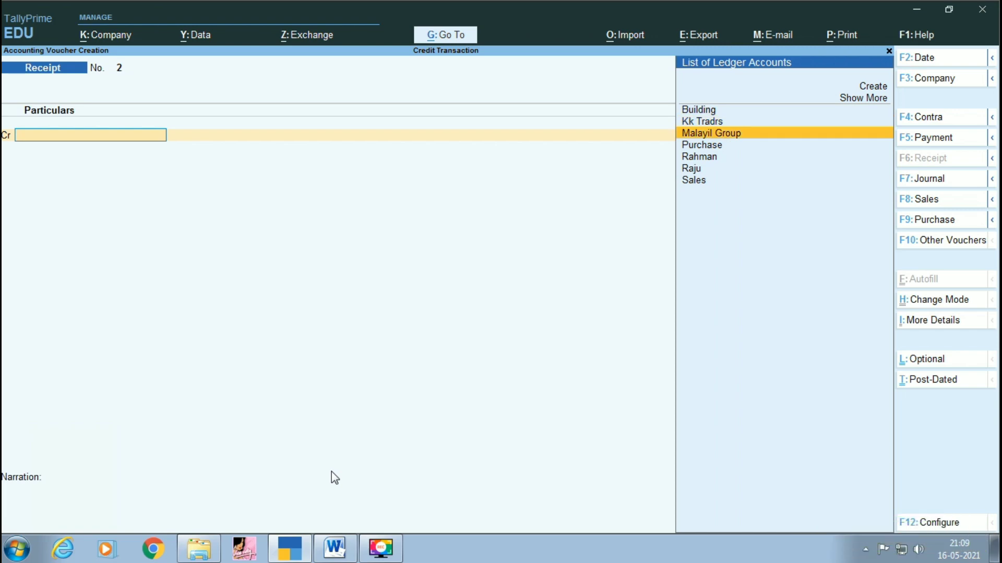
pyautogui.press('Return')
pyautogui.write('50000')
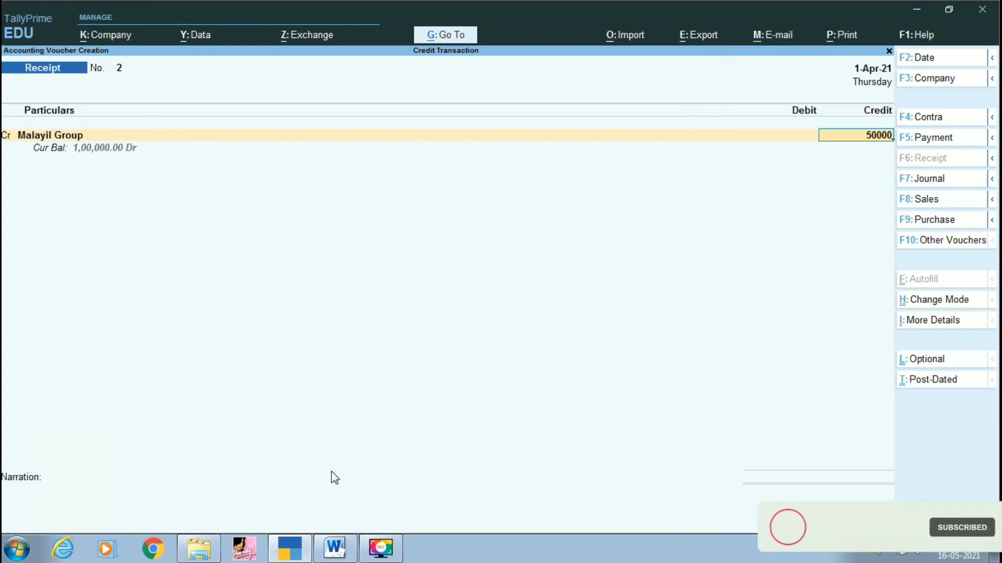
pyautogui.press('Return')
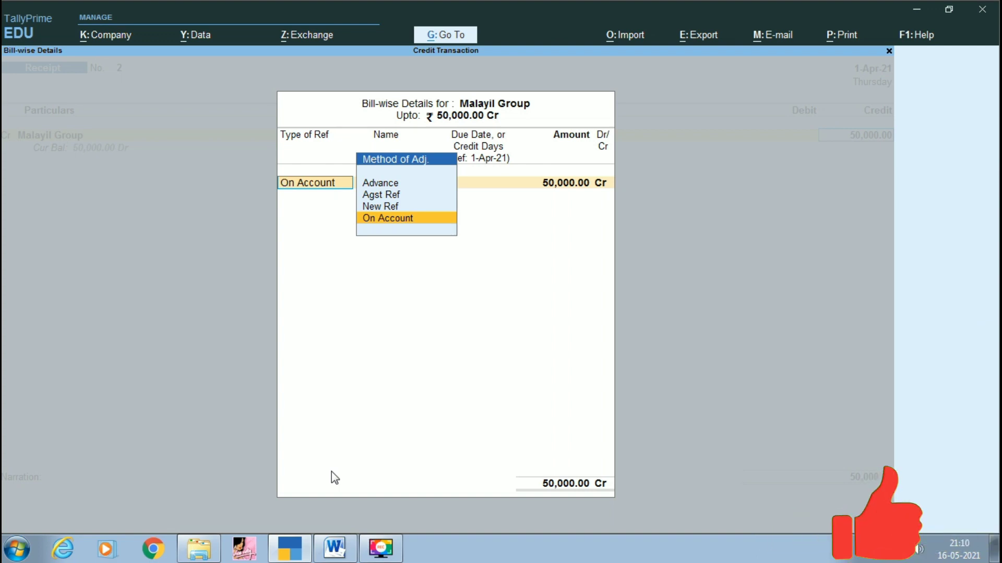
pyautogui.press('Return')
pyautogui.press('Return')
pyautogui.press('Return')
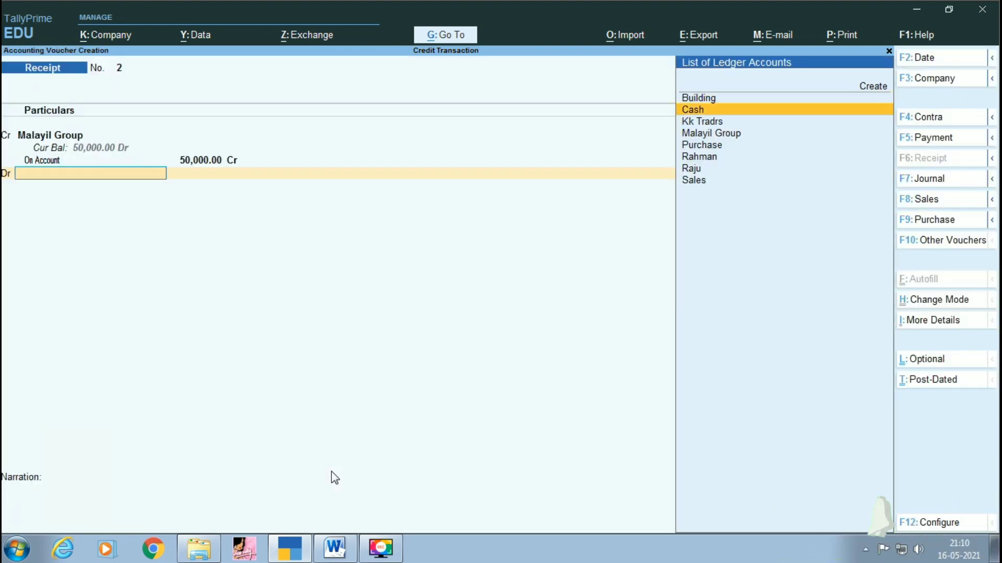
# Step: Debit Cash with 50,000 in the receipt voucher, leave the narration blank and save the voucher
pyautogui.press('Return')
pyautogui.press('Return')
pyautogui.press('Return')
pyautogui.press('Return')
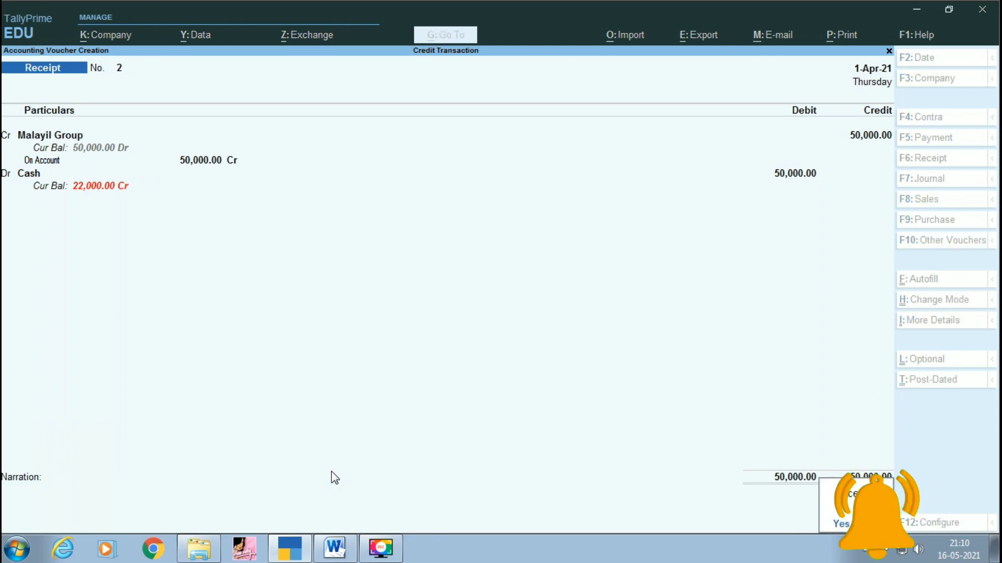
pyautogui.press('Return')
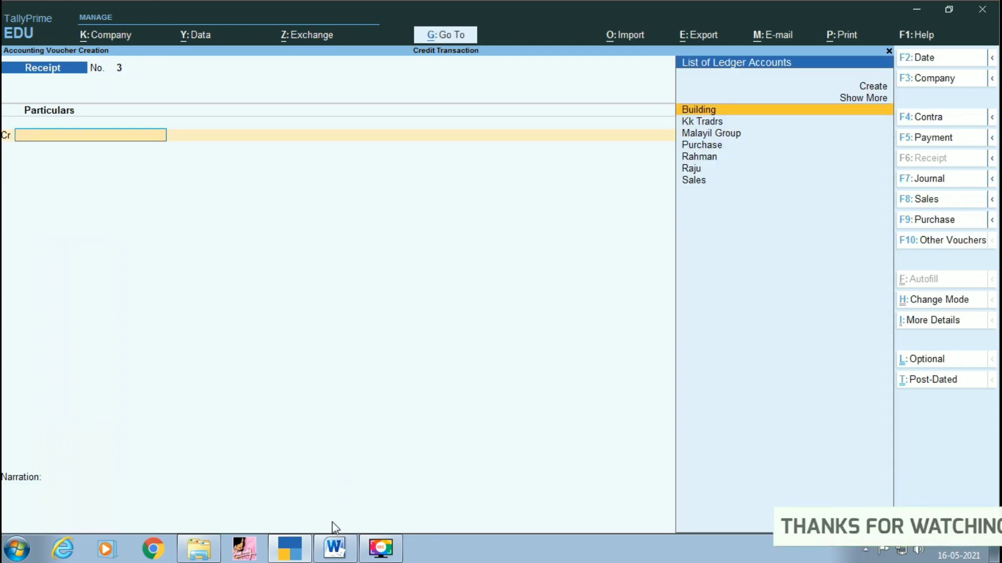
# Step: Switch to Word and review the receipt, payment and journal example entries
pyautogui.click(335, 549)
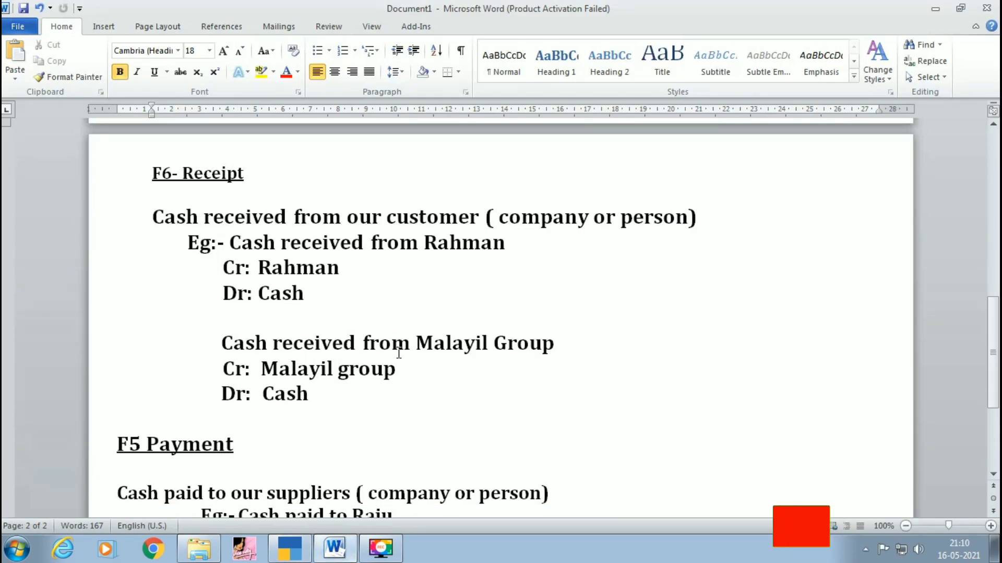
pyautogui.scroll(-2, 400, 353)
pyautogui.scroll(-1, 399, 353)
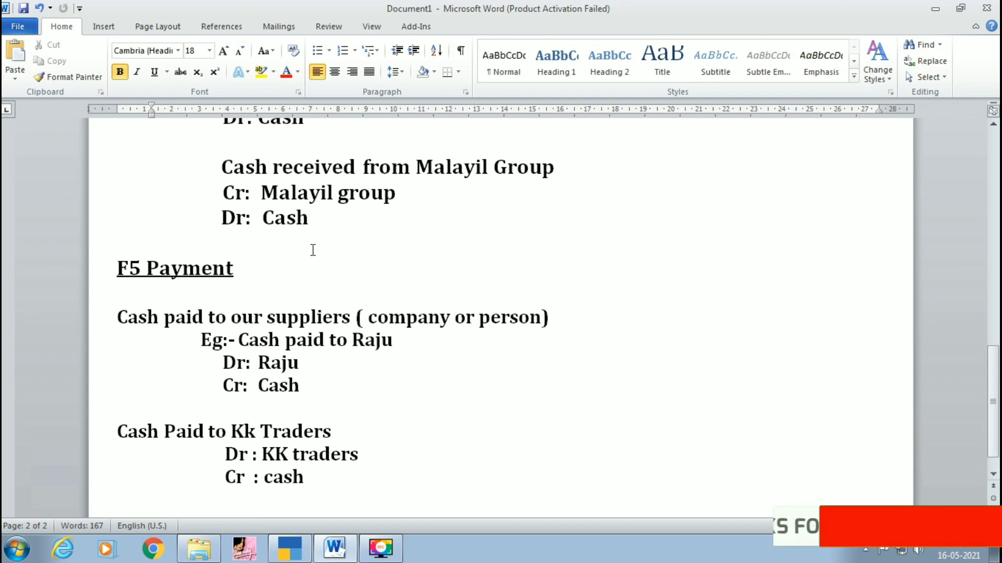
pyautogui.scroll(10, 474, 351)
pyautogui.scroll(7, 475, 351)
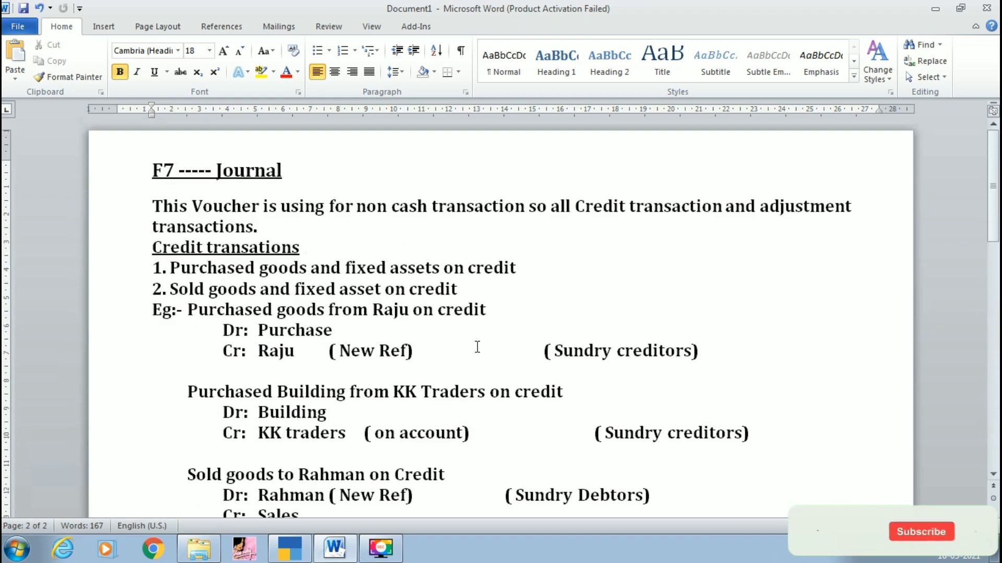